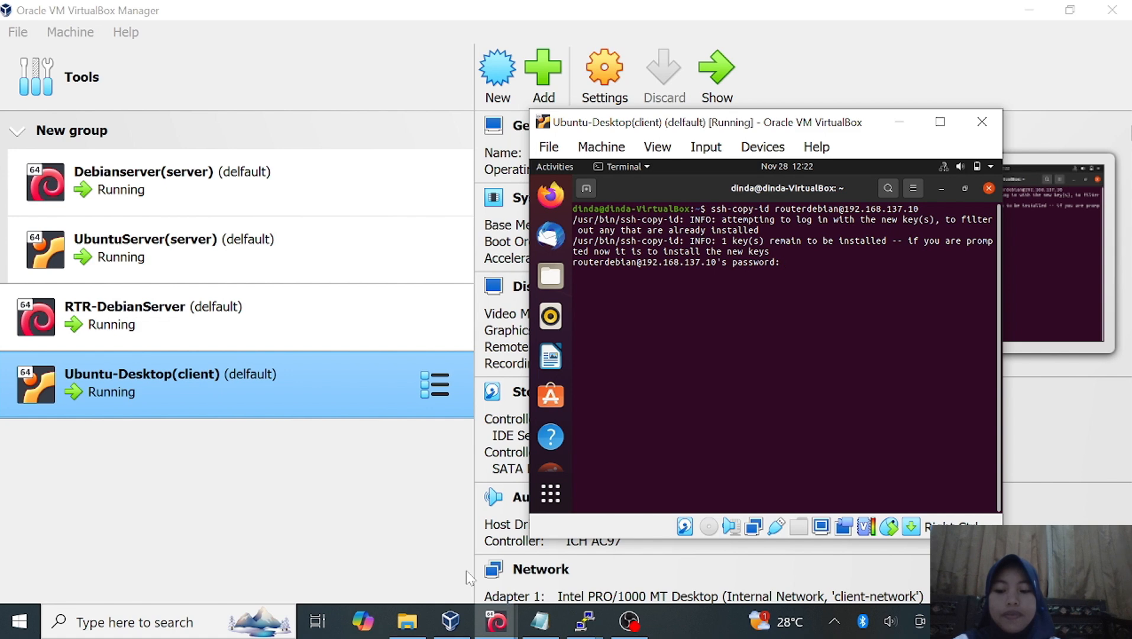
pyautogui.press('Return')
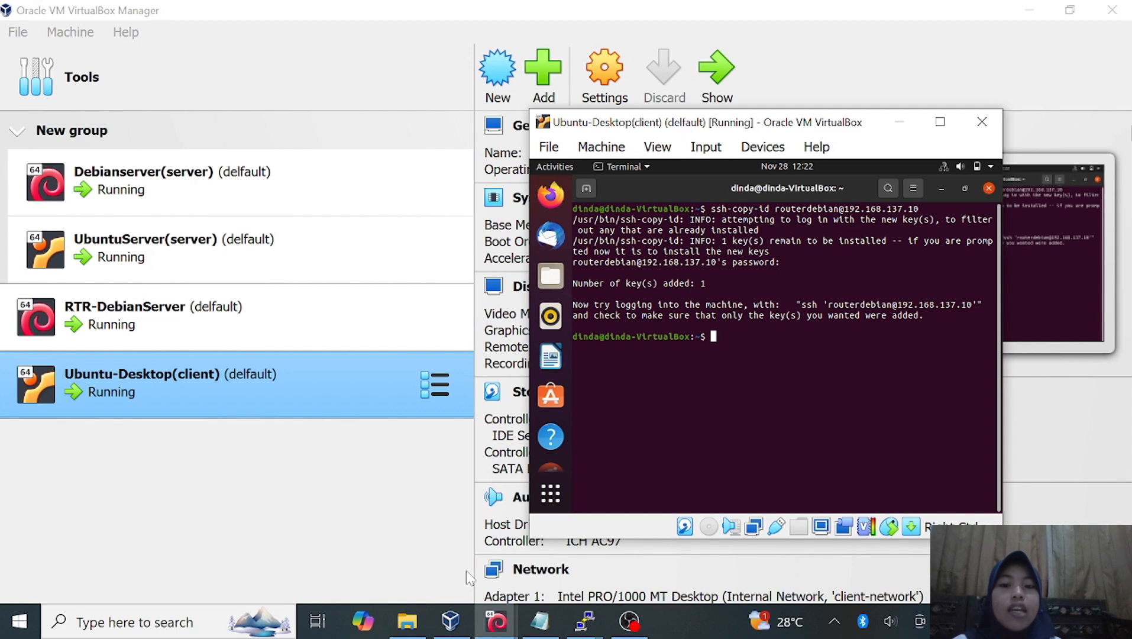
pyautogui.write('ssh routerdebian')
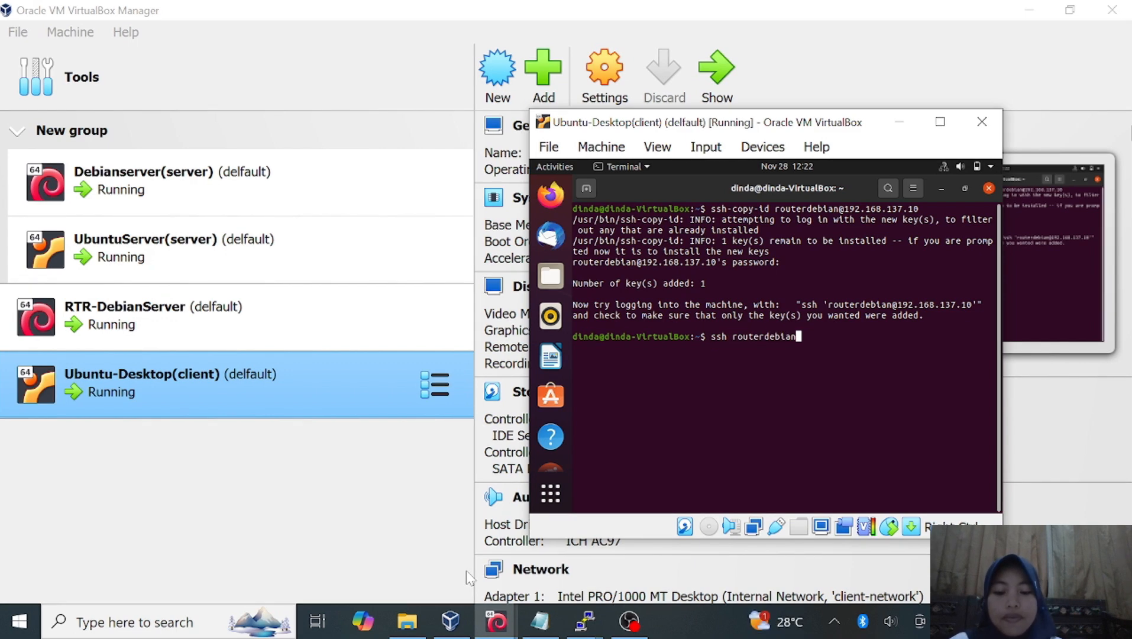
pyautogui.write('@192.168')
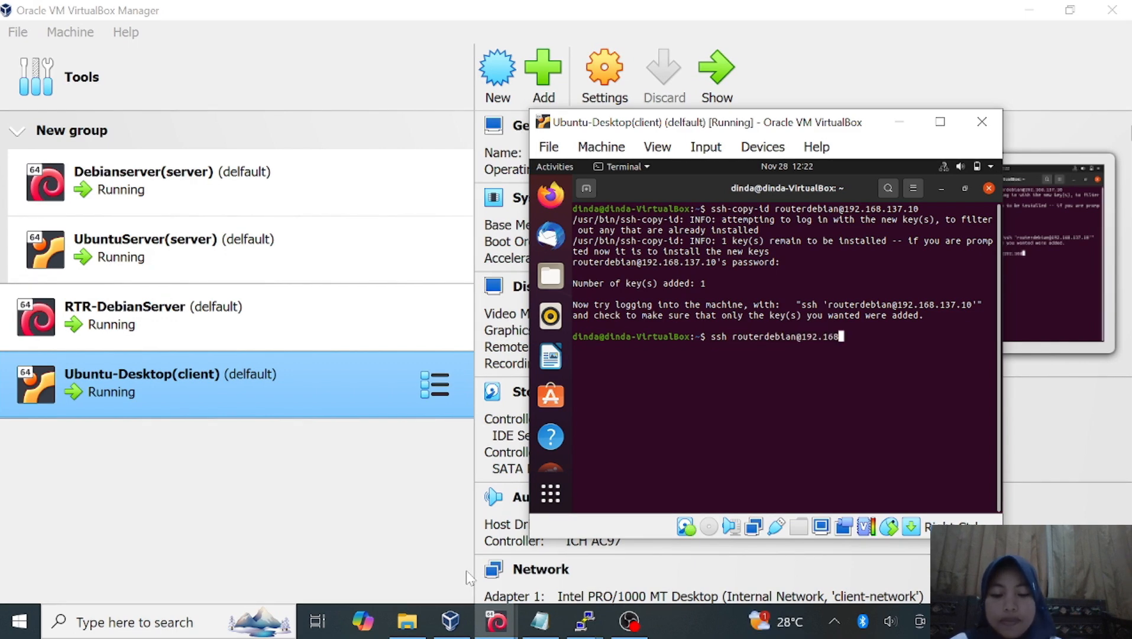
pyautogui.write('.137.10')
pyautogui.press('Return')
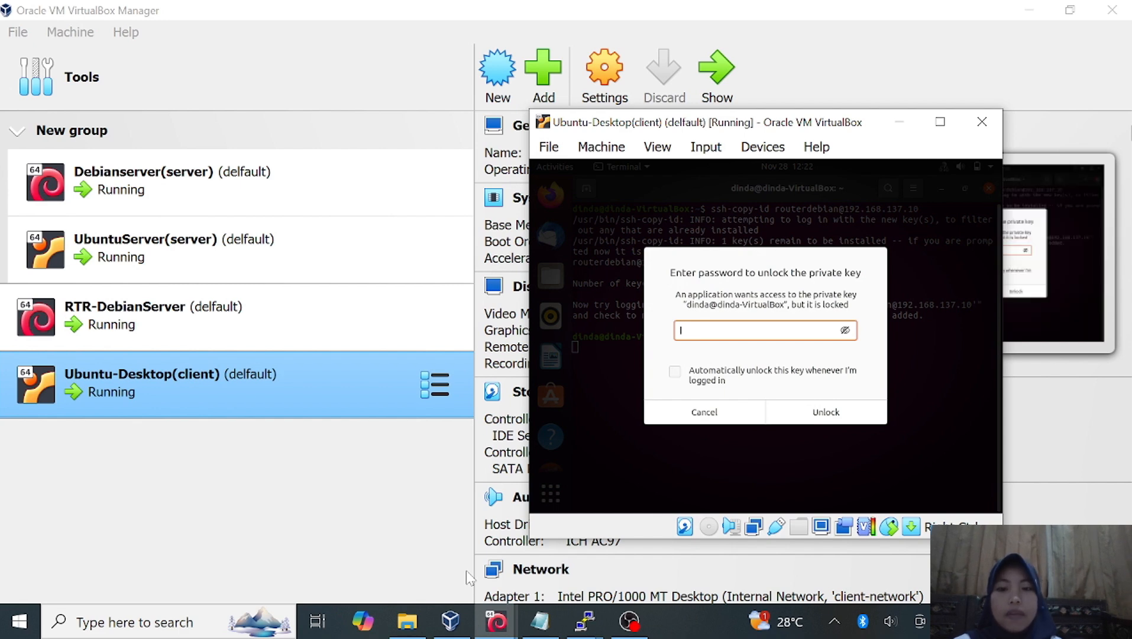
pyautogui.write('****')
pyautogui.press('Return')
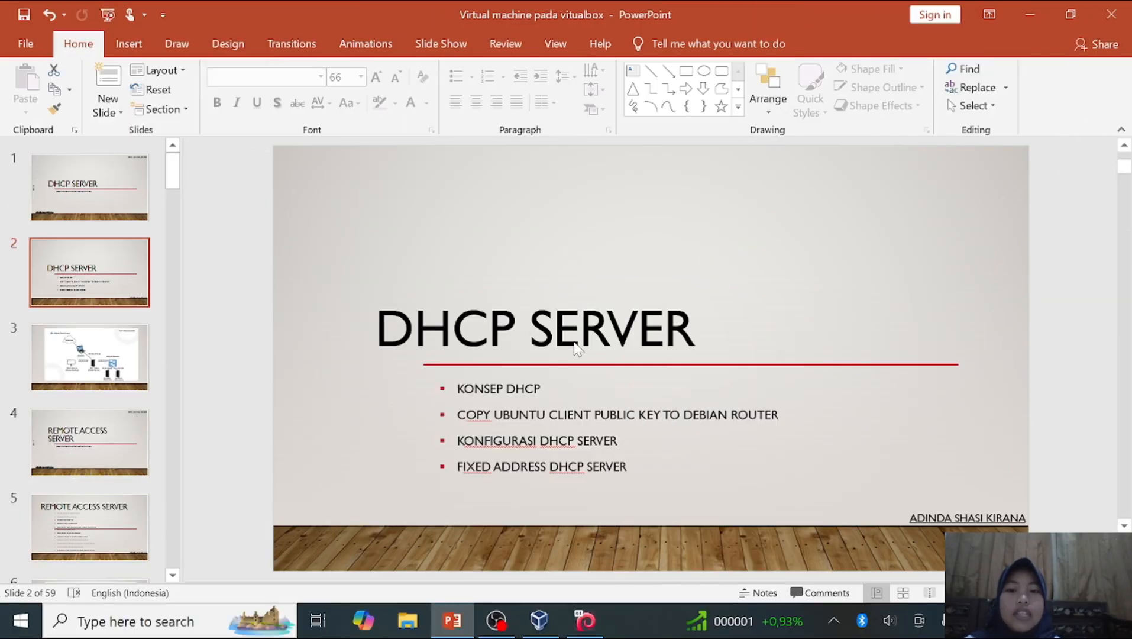
# Step: Display slide 3 with the network diagram in the PowerPoint presentation
pyautogui.click(105, 374)
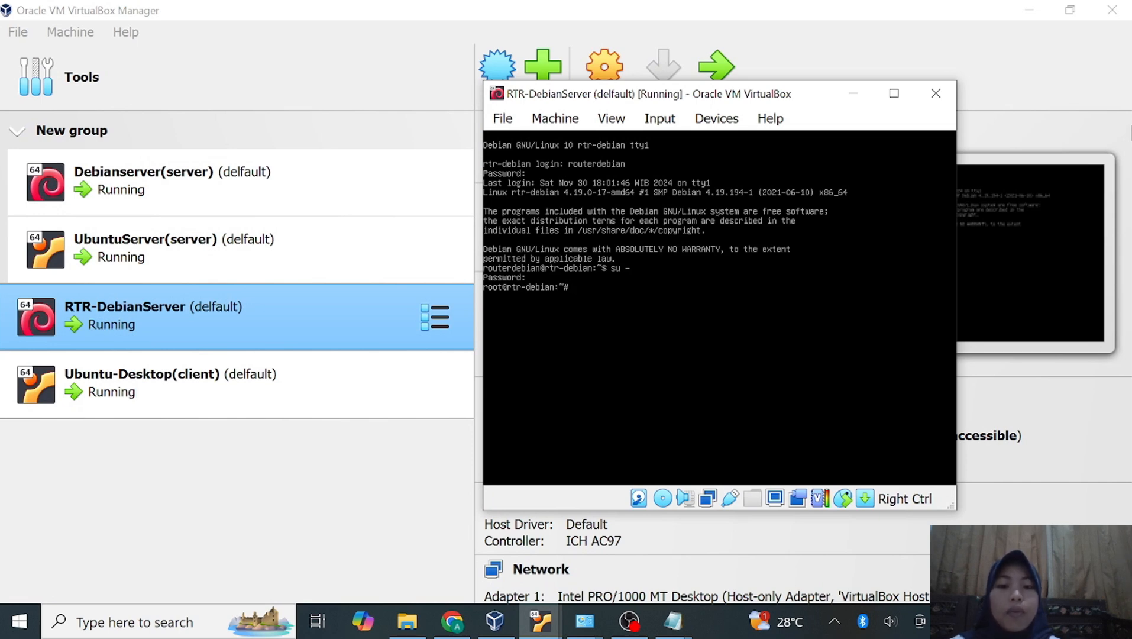
# Step: Test the RTR-DebianServer's internet connection by pinging 8.8.8.8 and google.com, stopping each ping after a few packets
pyautogui.write('ping 8')
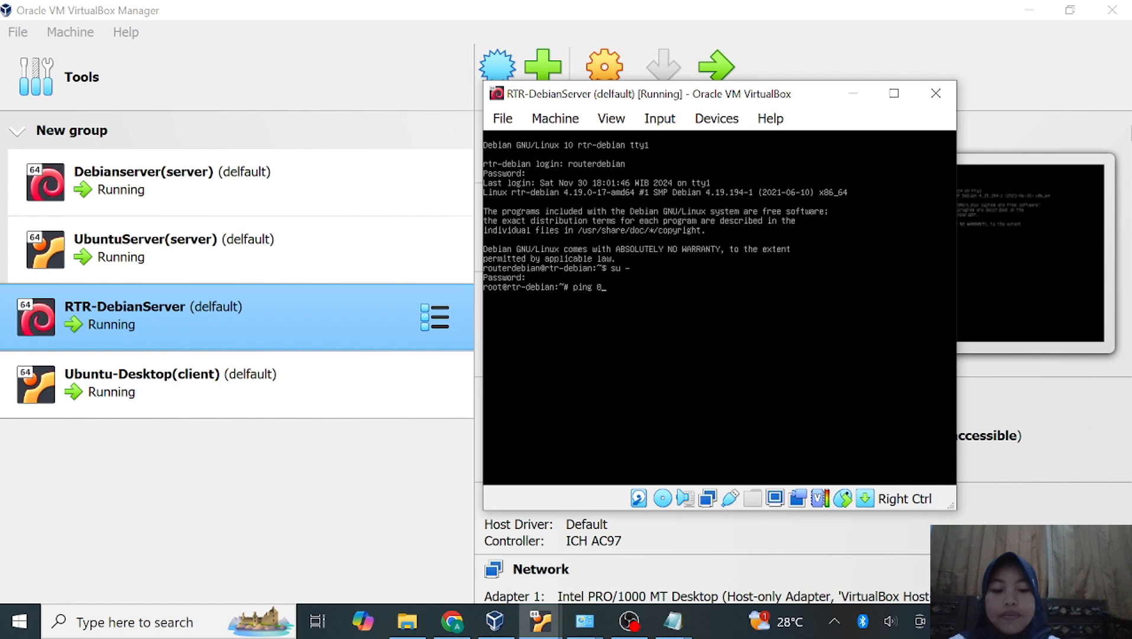
pyautogui.write('.8.8.8')
pyautogui.press('Return')
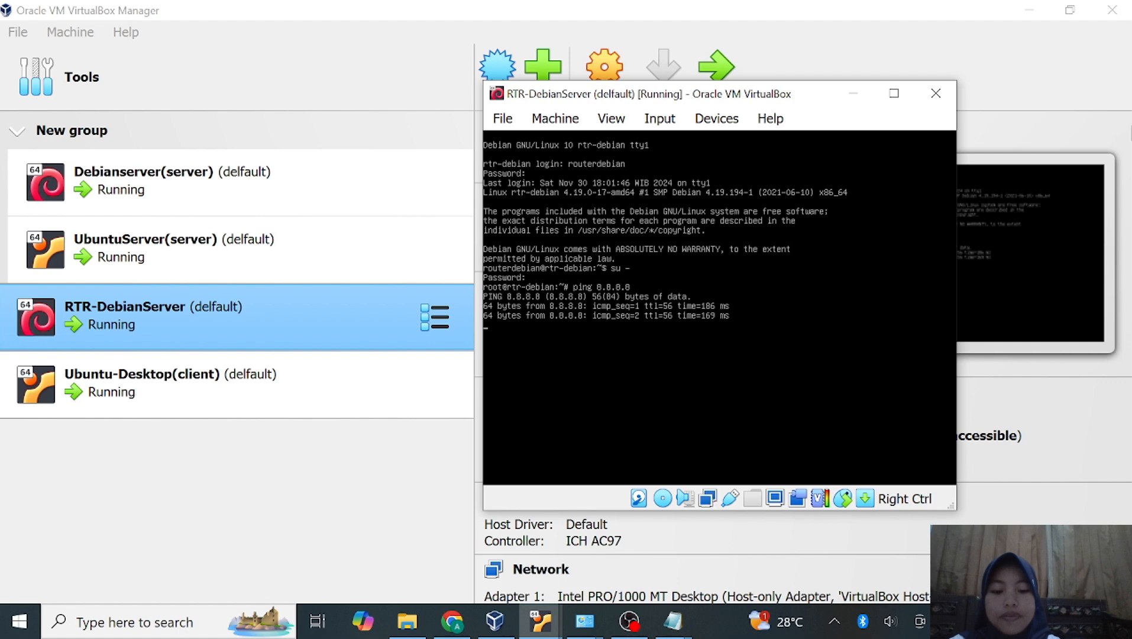
pyautogui.hotkey('ctrl', 'c')
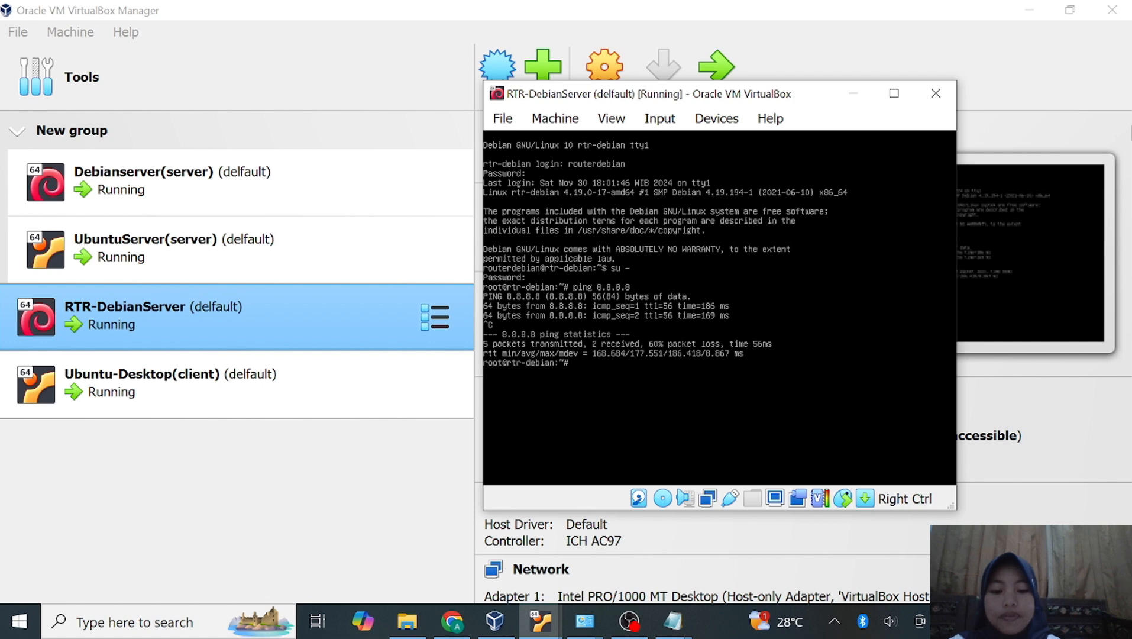
pyautogui.write('ping google.com')
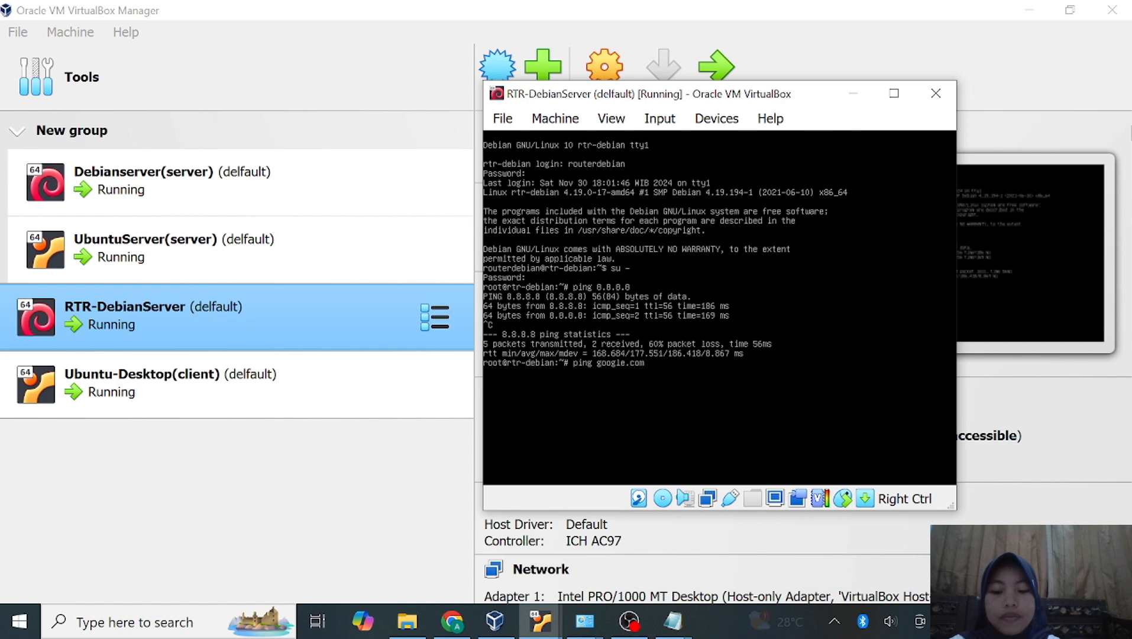
pyautogui.press('Return')
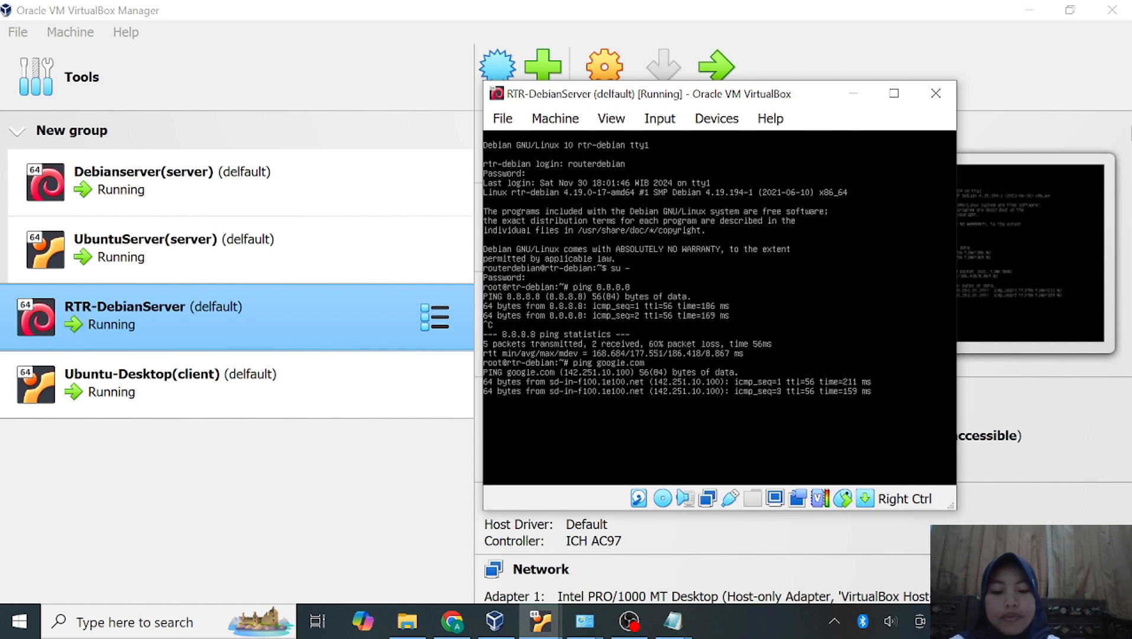
pyautogui.hotkey('ctrl', 'c')
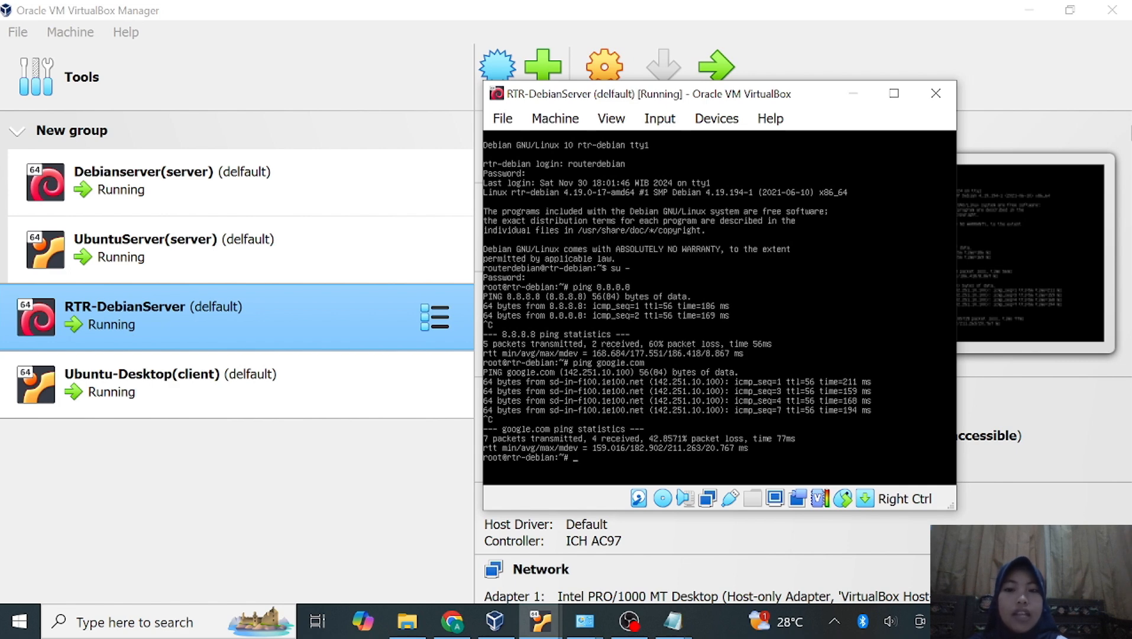
# Step: Install the isc-dhcp-server package with apt on RTR-DebianServer, accepting the additional disk space use
pyautogui.write('apt install')
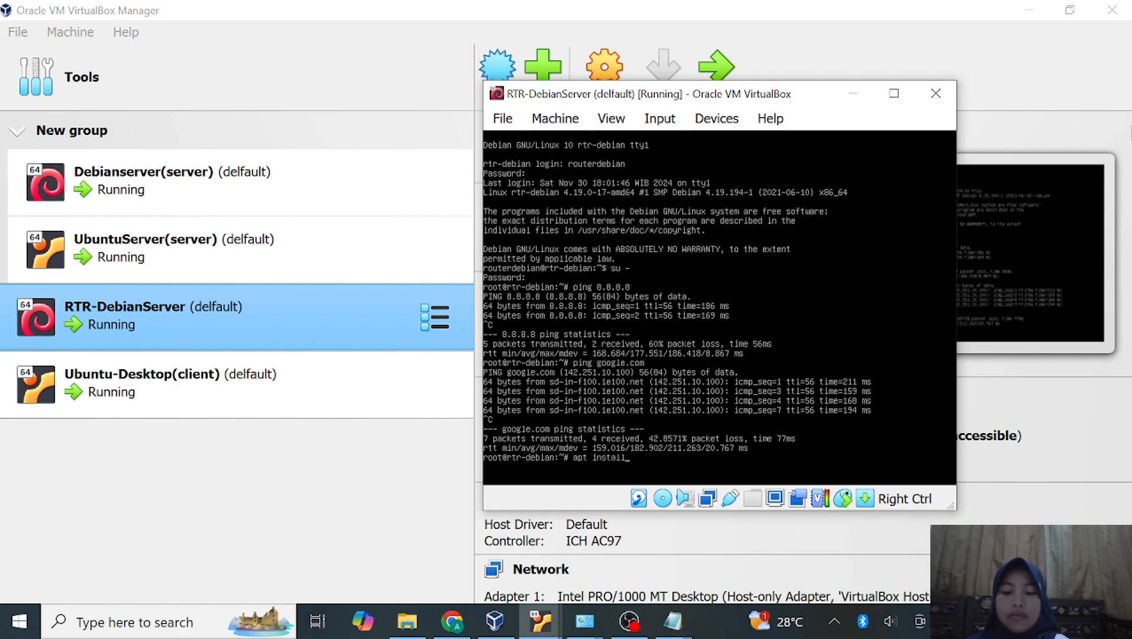
pyautogui.write(' isc-dhc')
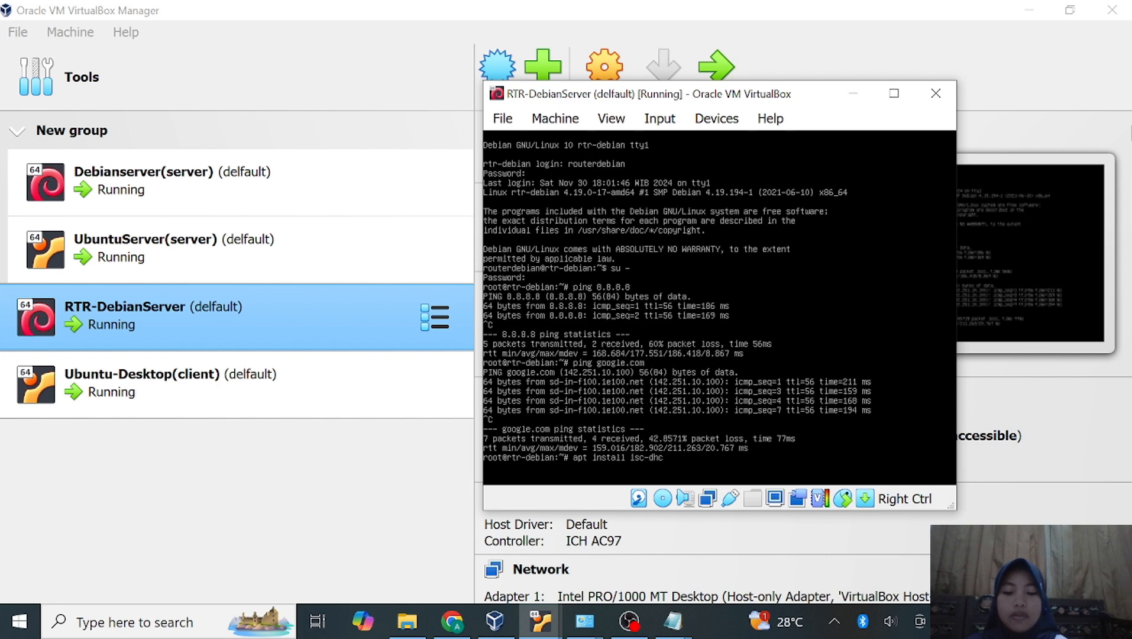
pyautogui.write('p-server')
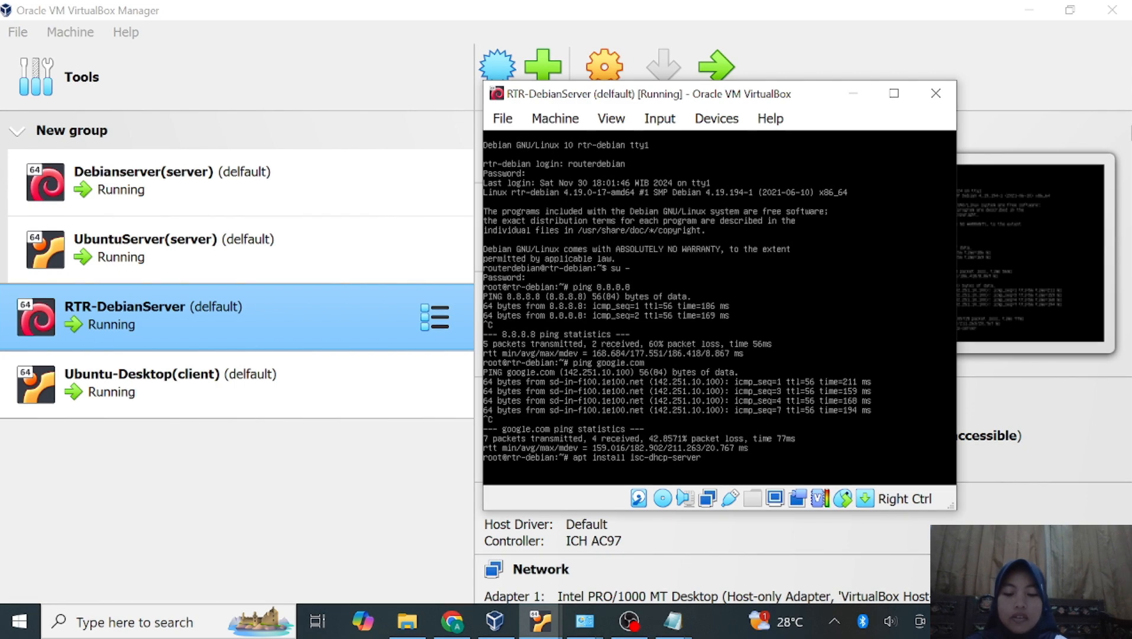
pyautogui.press('Return')
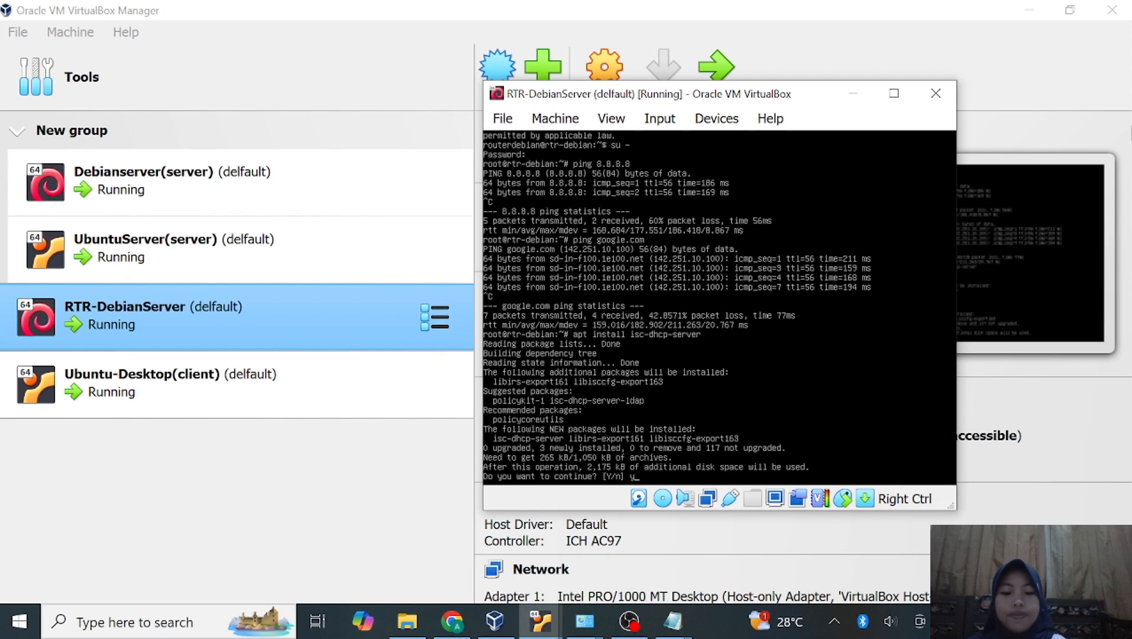
pyautogui.write('y')
pyautogui.press('Return')
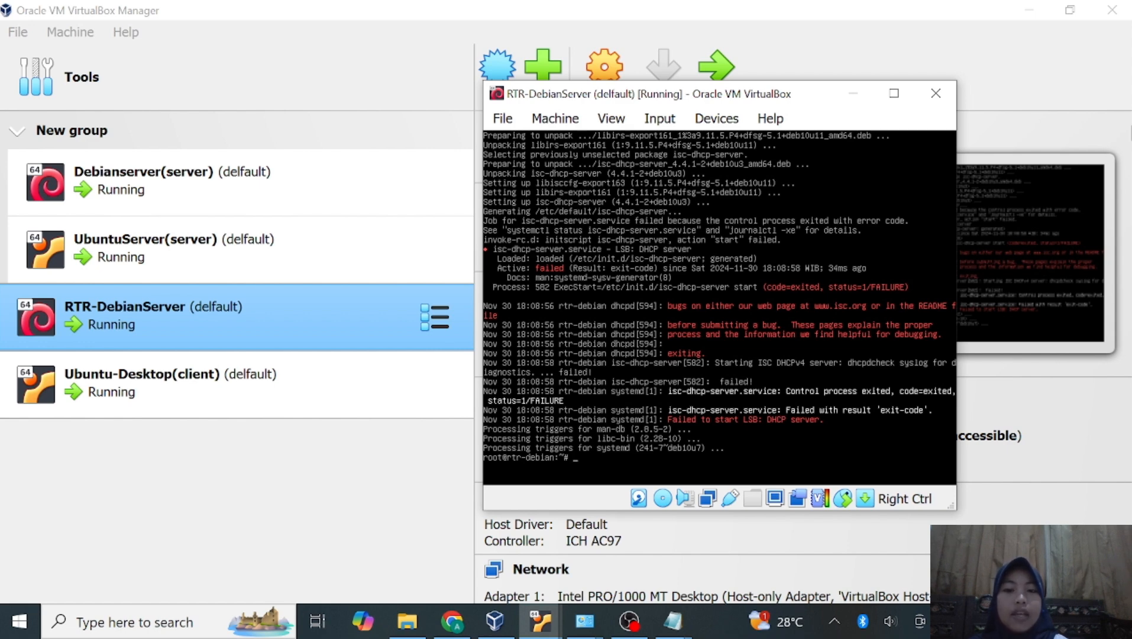
# Step: Clear the terminal and open /etc/default/isc-dhcp-server in nano
pyautogui.hotkey('ctrl', 'l')
pyautogui.write('nano /etc/default')
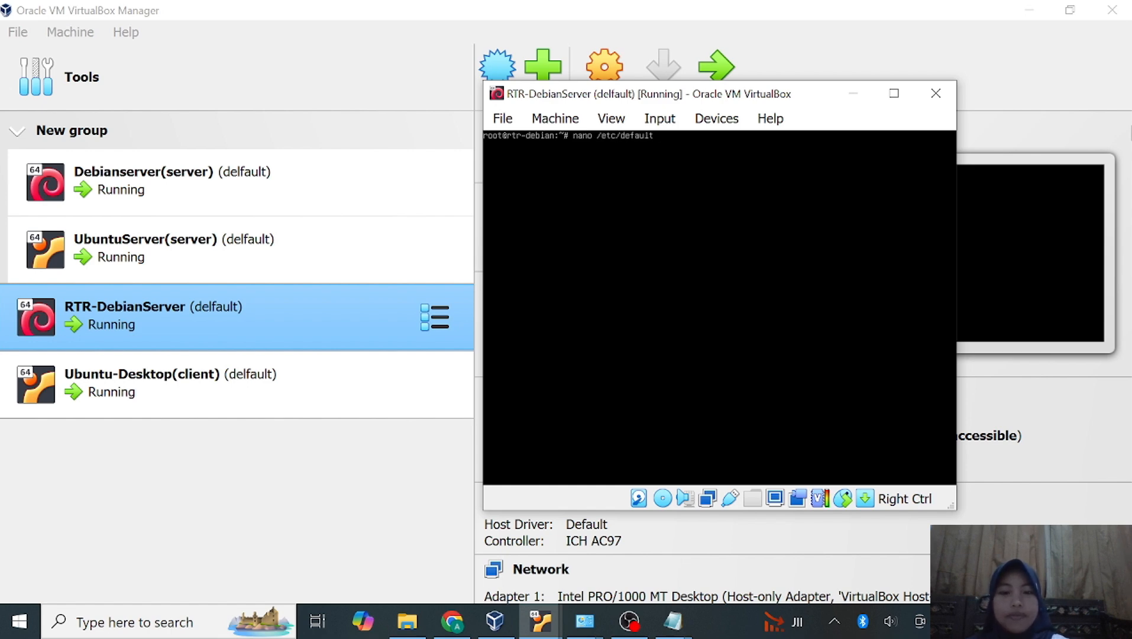
pyautogui.write('/isc-dhcp-server')
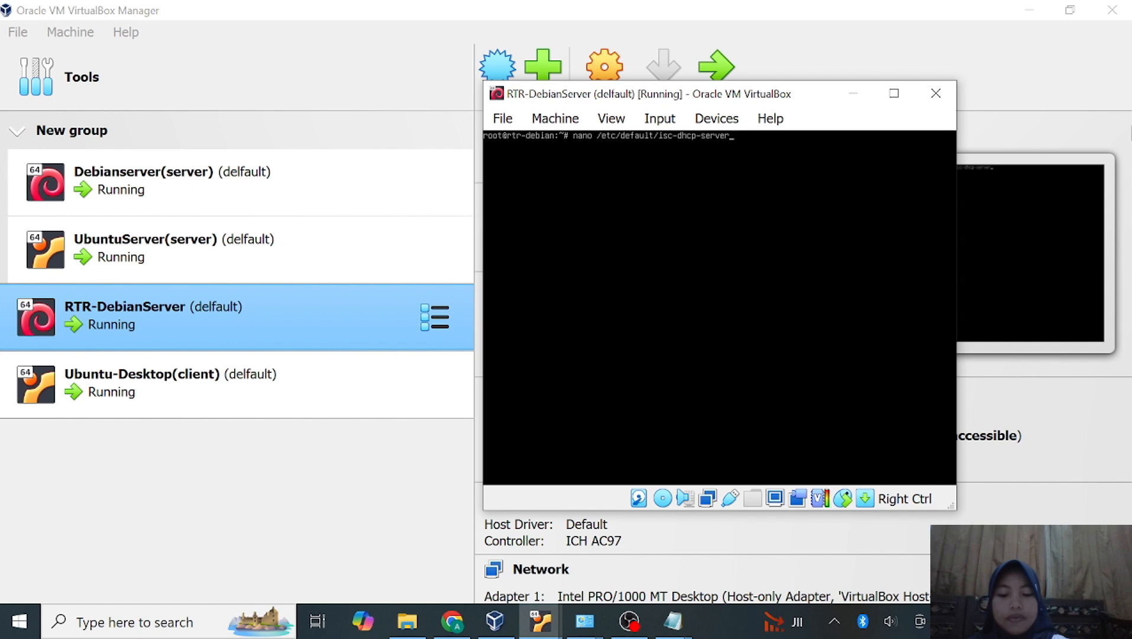
pyautogui.press('Return')
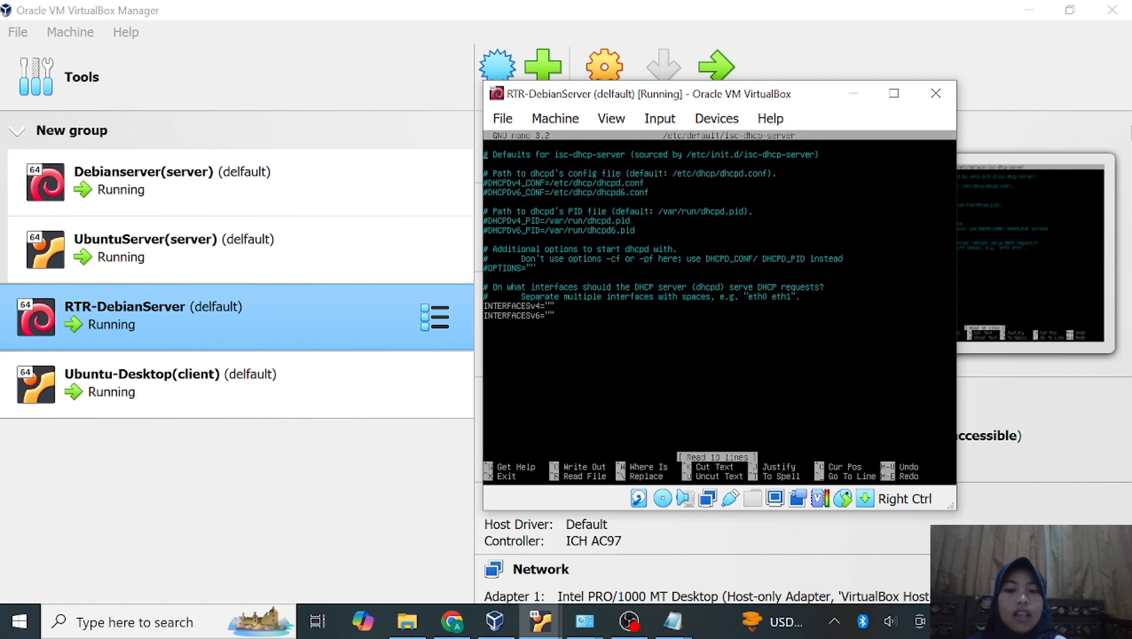
# Step: Set INTERFACESv4 to "enpos9" in the DHCP server defaults file, then save it and exit nano
pyautogui.press('Down')
pyautogui.press('Down')
pyautogui.press('Down')
pyautogui.press('Down')
pyautogui.press('Down')
pyautogui.press('Down')
pyautogui.press('Down')
pyautogui.press('Down')
pyautogui.press('Down')
pyautogui.press('Down')
pyautogui.press('Down')
pyautogui.press('Down')
pyautogui.press('Down')
pyautogui.press('Down')
pyautogui.press('Down')
pyautogui.press('Down')
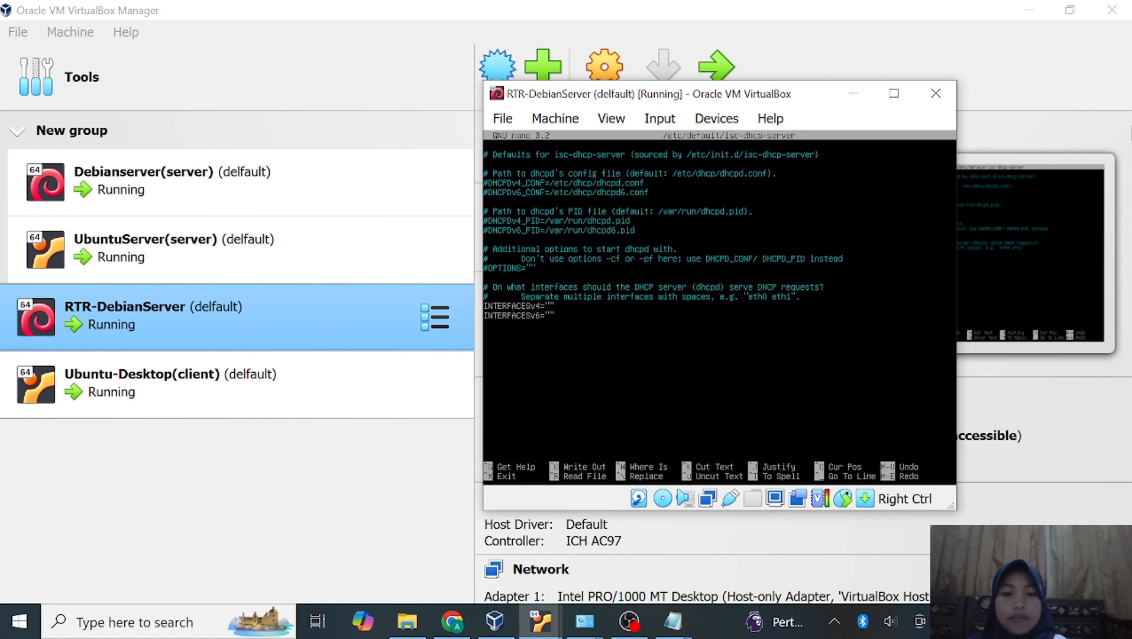
pyautogui.write('enp0s9')
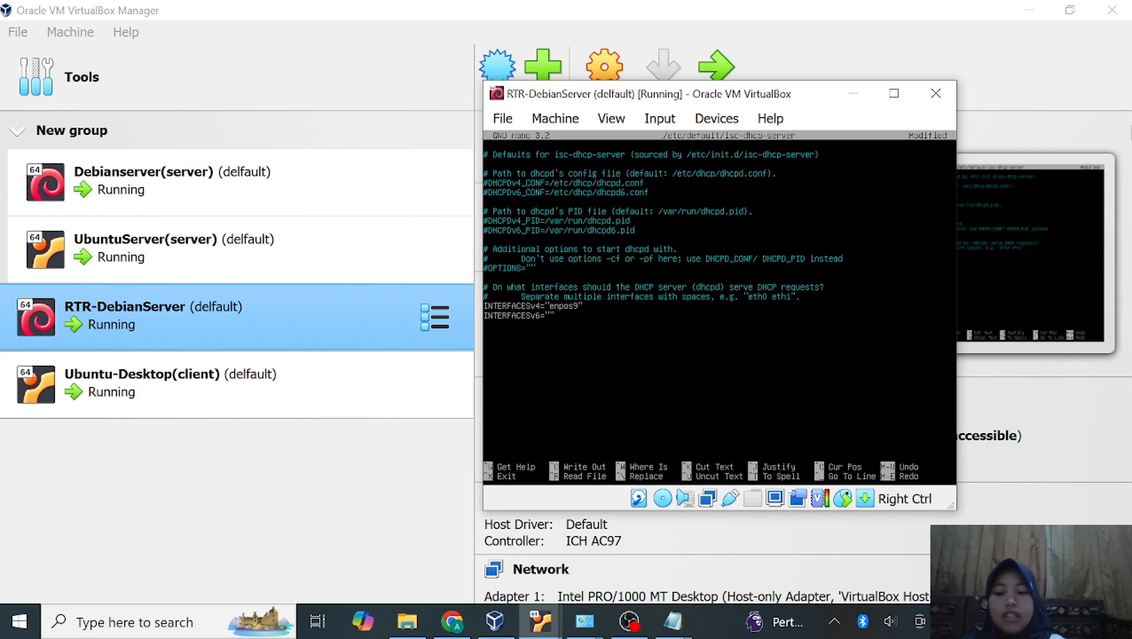
pyautogui.hotkey('ctrl', 'x')
pyautogui.press('y')
pyautogui.press('Return')
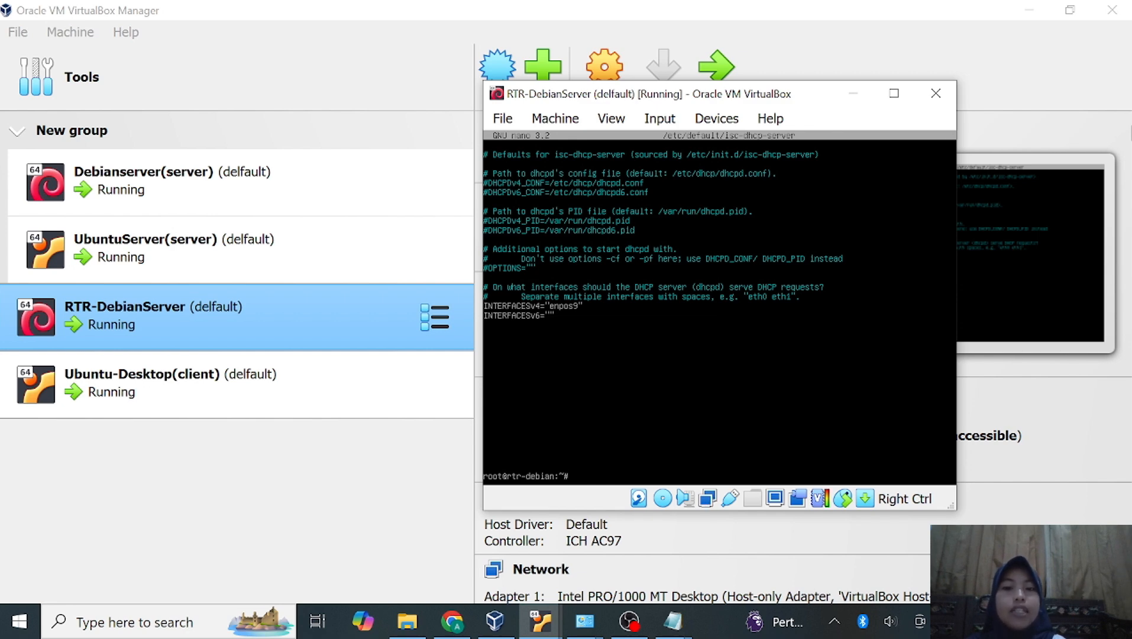
# Step: Open the DHCP configuration file /etc/dhcp/dhcpd.conf in nano
pyautogui.write('nano')
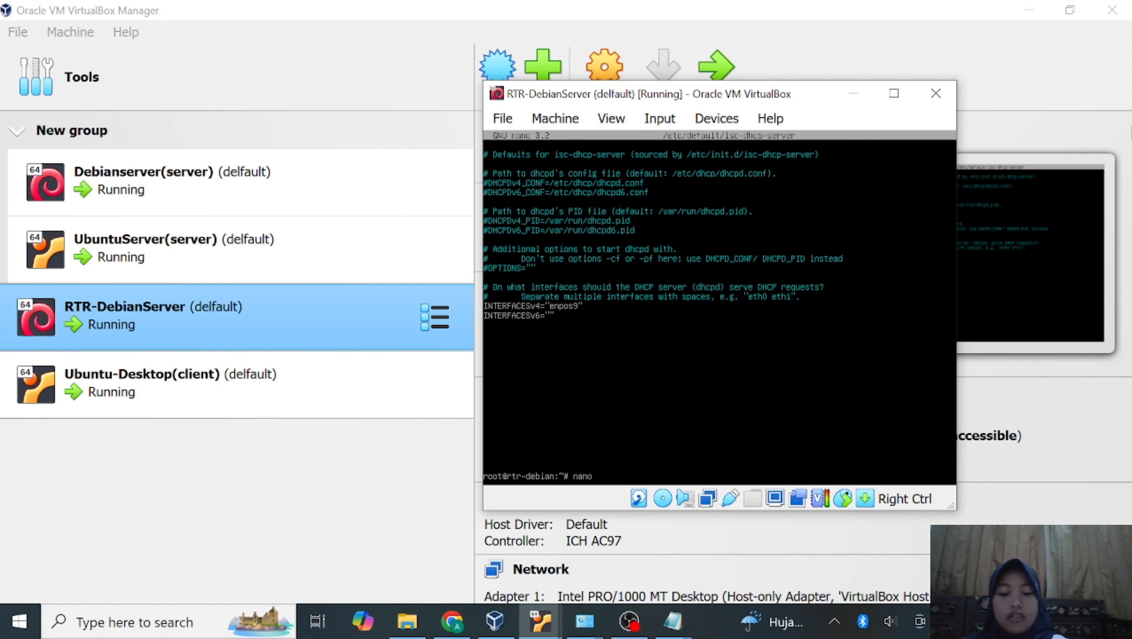
pyautogui.write(' /etc/dhcp/d')
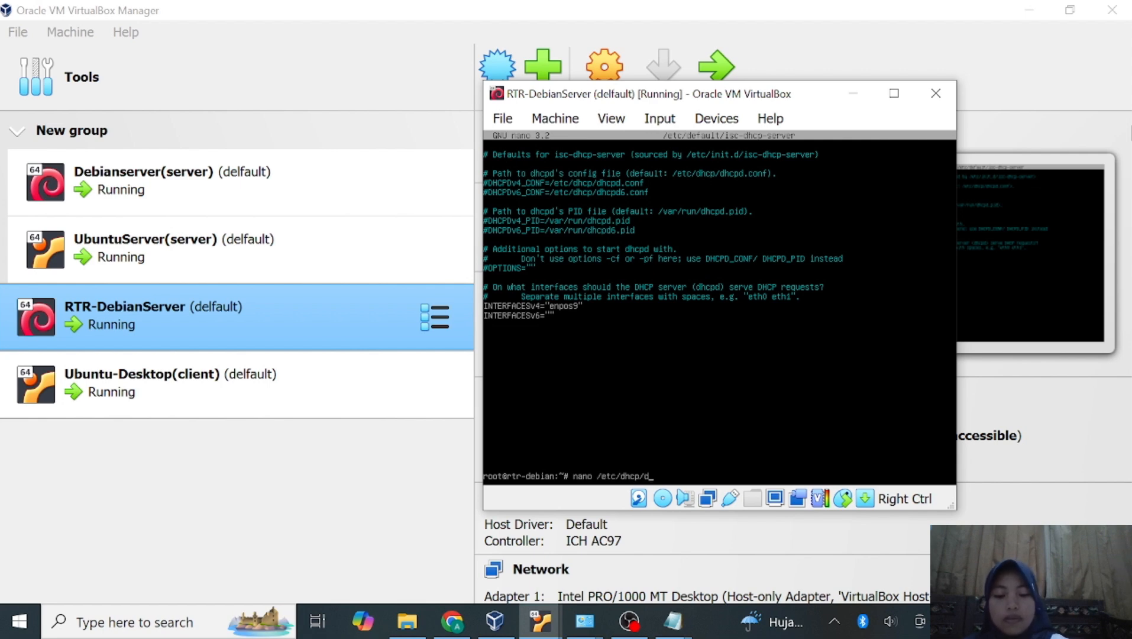
pyautogui.write('hcpd.conf')
pyautogui.press('Return')
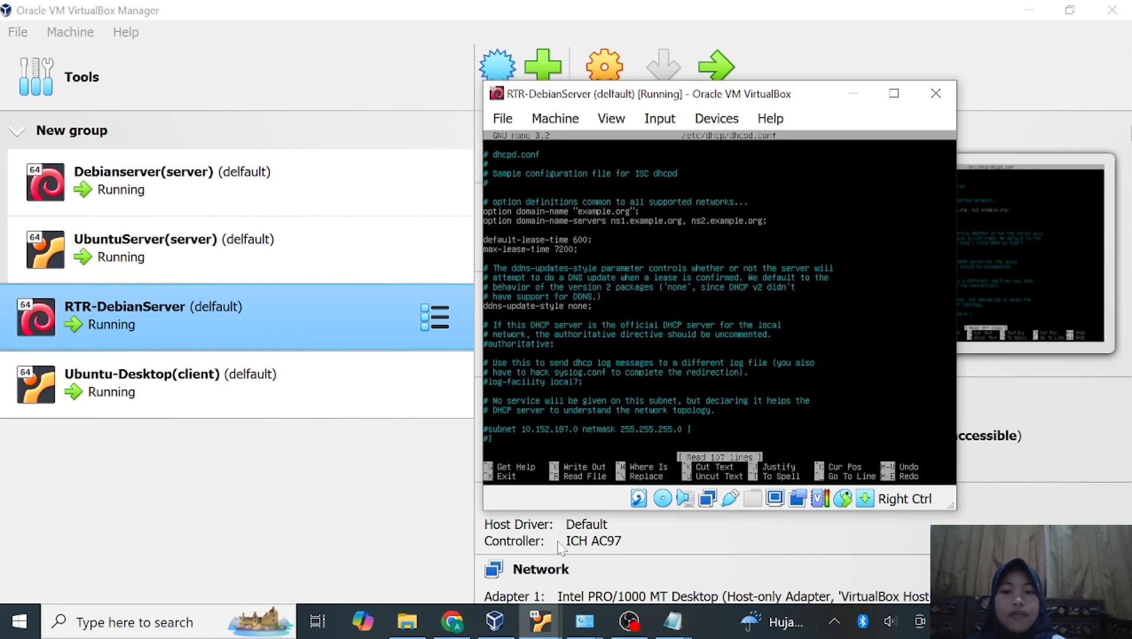
# Step: Uncomment every line of the "slightly different configuration for an internal subnet" block, from the subnet 10.5.5.0 line to its closing brace
pyautogui.press('Down')
pyautogui.press('Down')
pyautogui.press('Down')
pyautogui.press('Down')
pyautogui.press('Down')
pyautogui.press('Down')
pyautogui.press('Down')
pyautogui.press('Down')
pyautogui.press('Down')
pyautogui.press('Down')
pyautogui.press('Down')
pyautogui.press('Down')
pyautogui.press('Down')
pyautogui.press('Down')
pyautogui.press('Down')
pyautogui.press('Down')
pyautogui.press('Down')
pyautogui.press('Down')
pyautogui.press('Down')
pyautogui.press('Down')
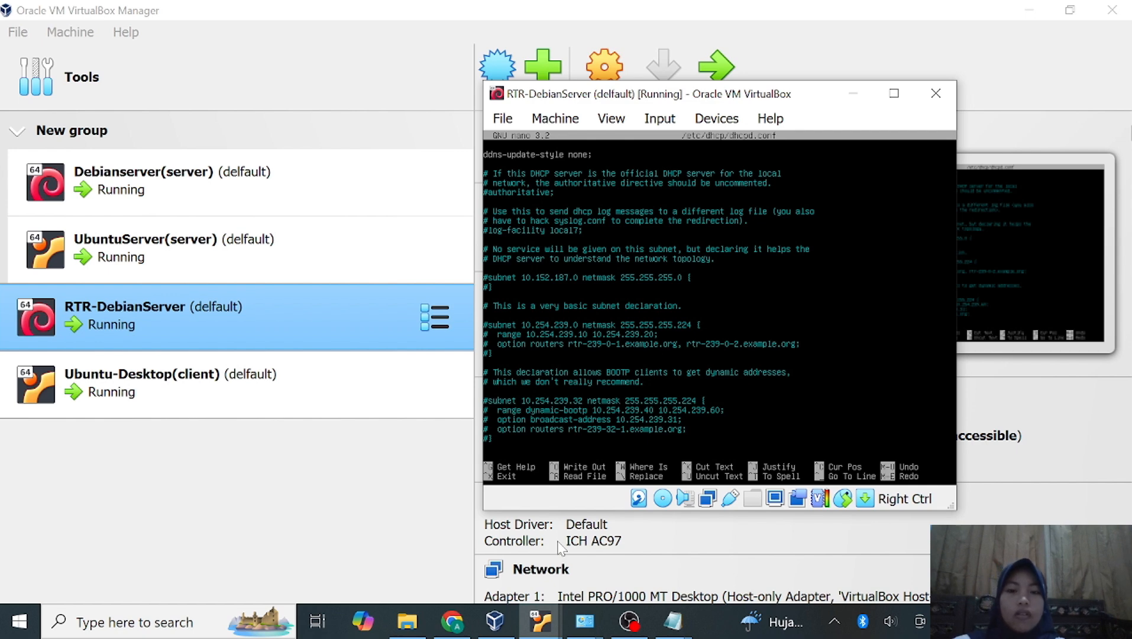
pyautogui.press('Down')
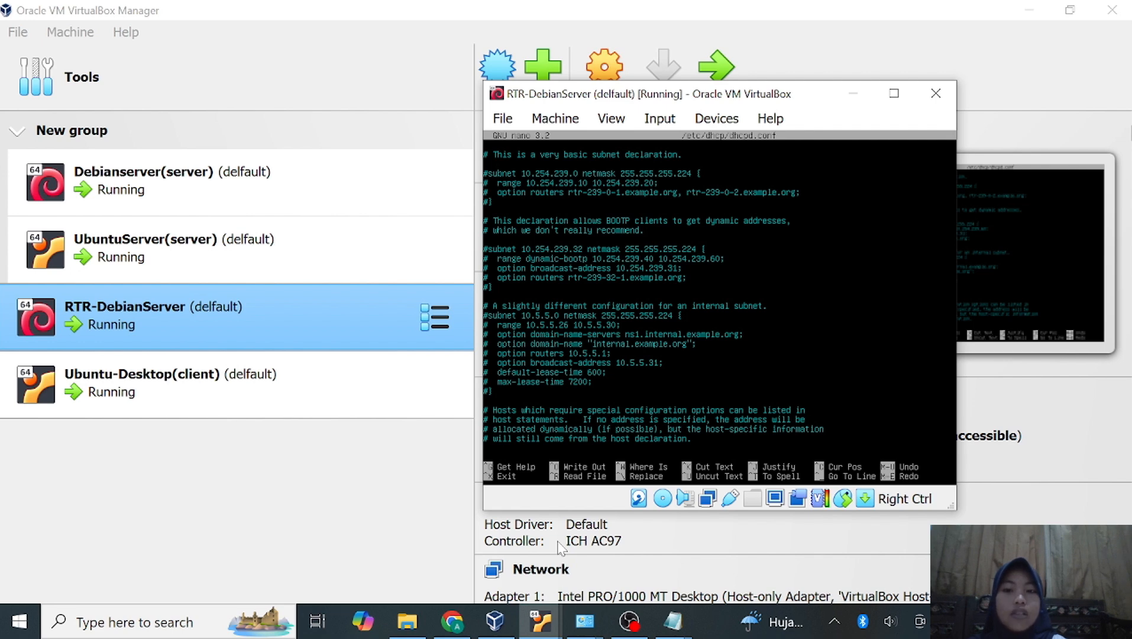
pyautogui.press('Delete')
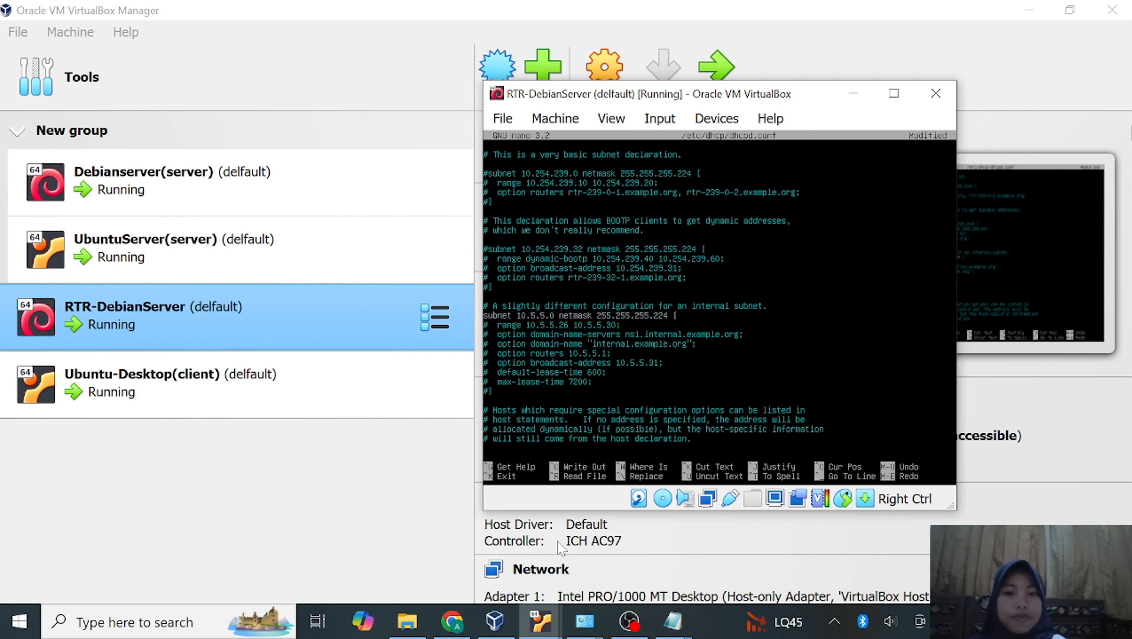
pyautogui.press('BackSpace')
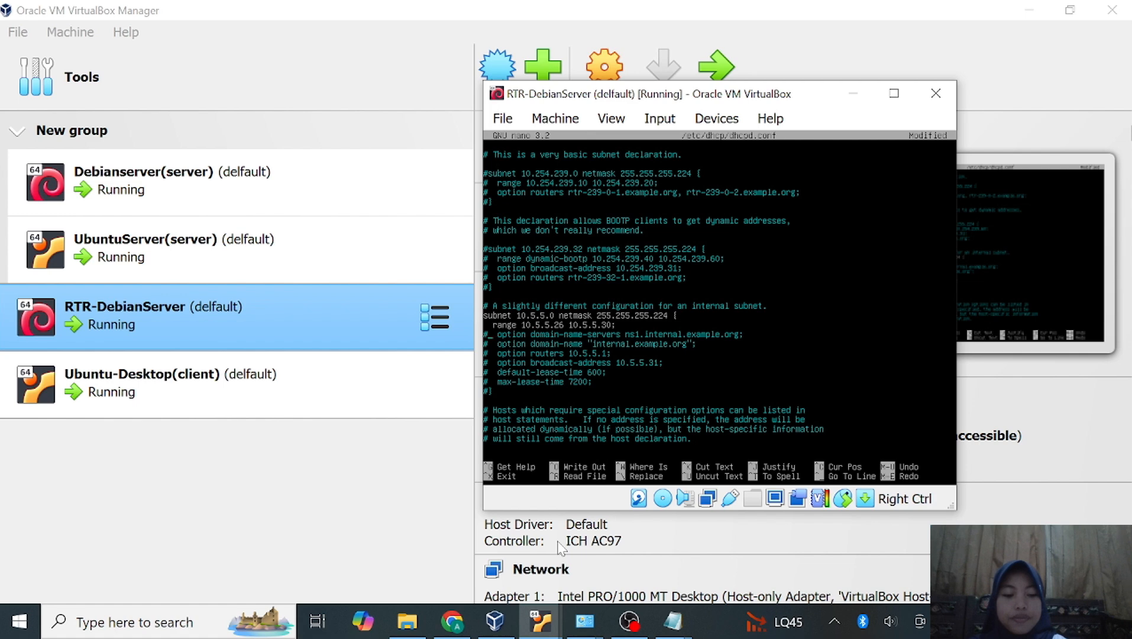
pyautogui.press('BackSpace')
pyautogui.press('Down')
pyautogui.press('Delete')
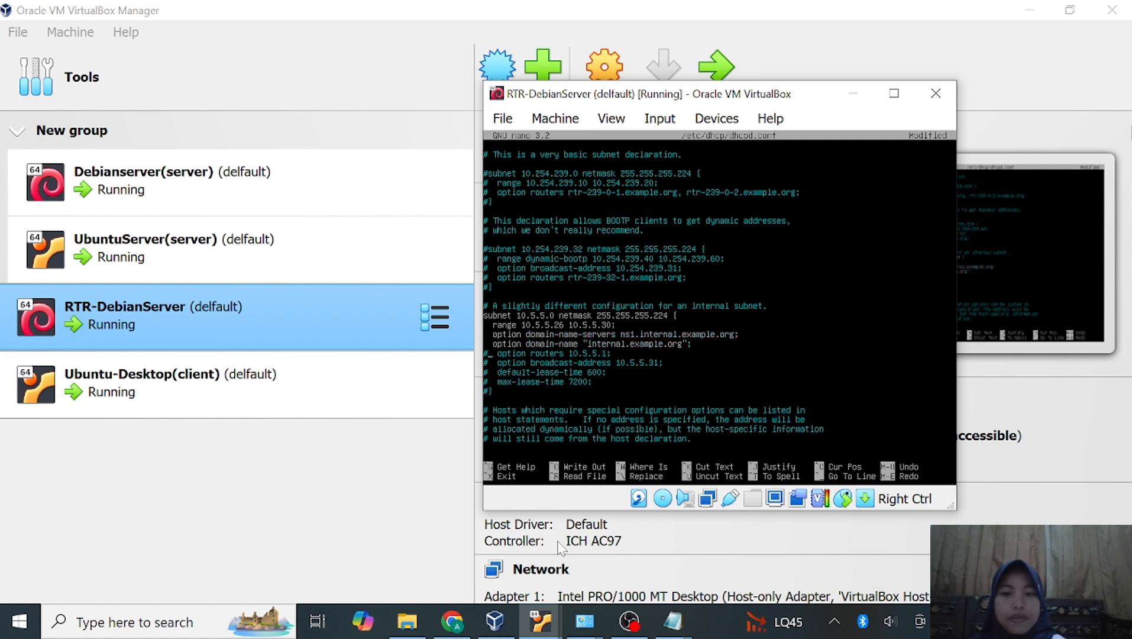
pyautogui.press('Down')
pyautogui.press('Delete')
pyautogui.press('Down')
pyautogui.press('BackSpace')
pyautogui.press('Down')
pyautogui.press('Delete')
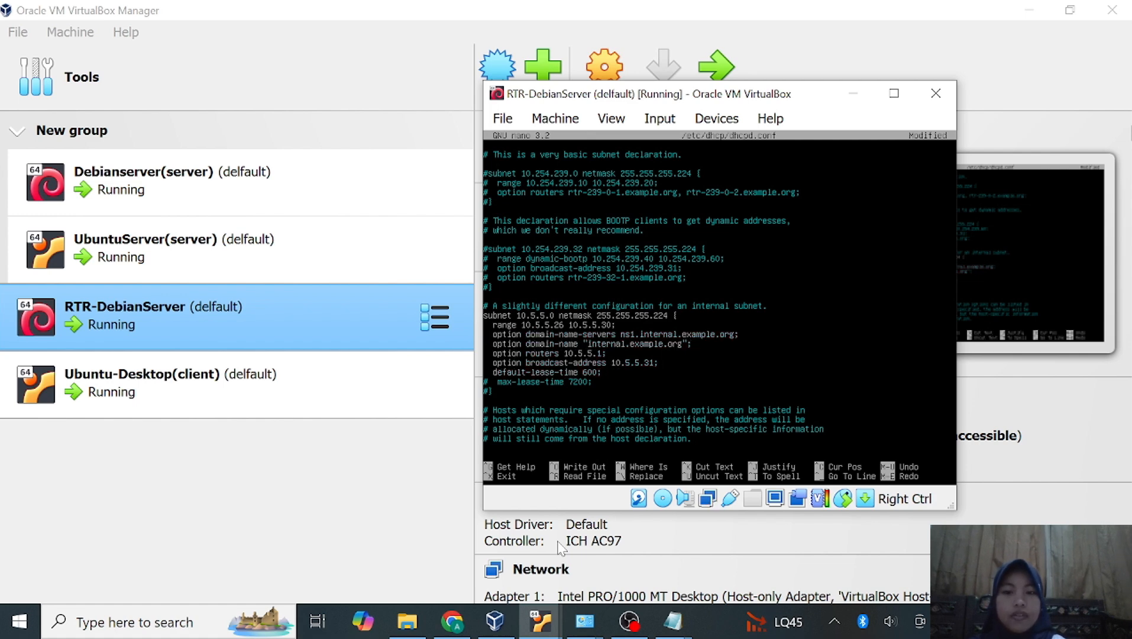
pyautogui.press('BackSpace')
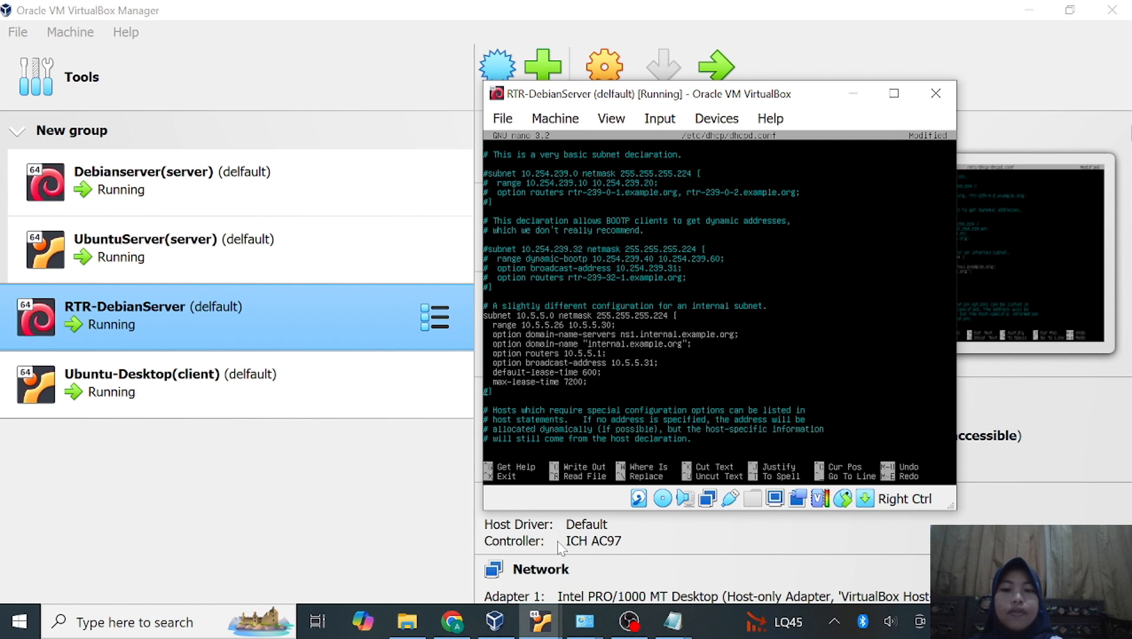
pyautogui.press('Down')
pyautogui.press('Delete')
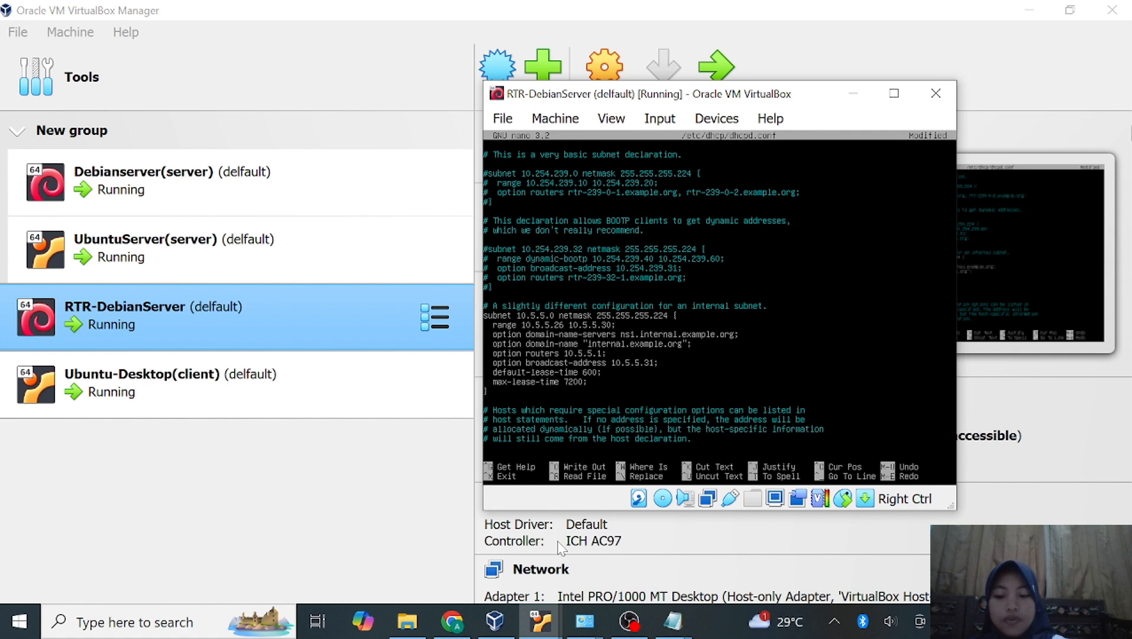
# Step: Change the uncommented internal subnet declaration to network 172.16.1.0 with netmask 255.255.255.0
pyautogui.press('BackSpace')
pyautogui.press('BackSpace')
pyautogui.press('BackSpace')
pyautogui.press('BackSpace')
pyautogui.press('BackSpace')
pyautogui.press('BackSpace')
pyautogui.press('BackSpace')
pyautogui.press('BackSpace')
pyautogui.write('17')
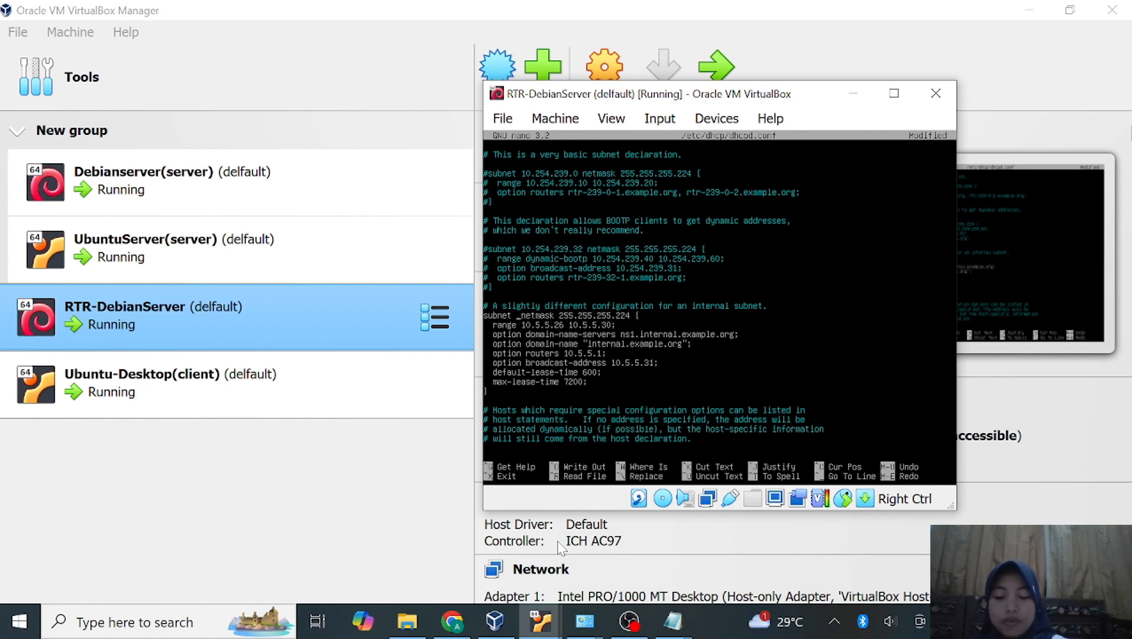
pyautogui.write('2.16')
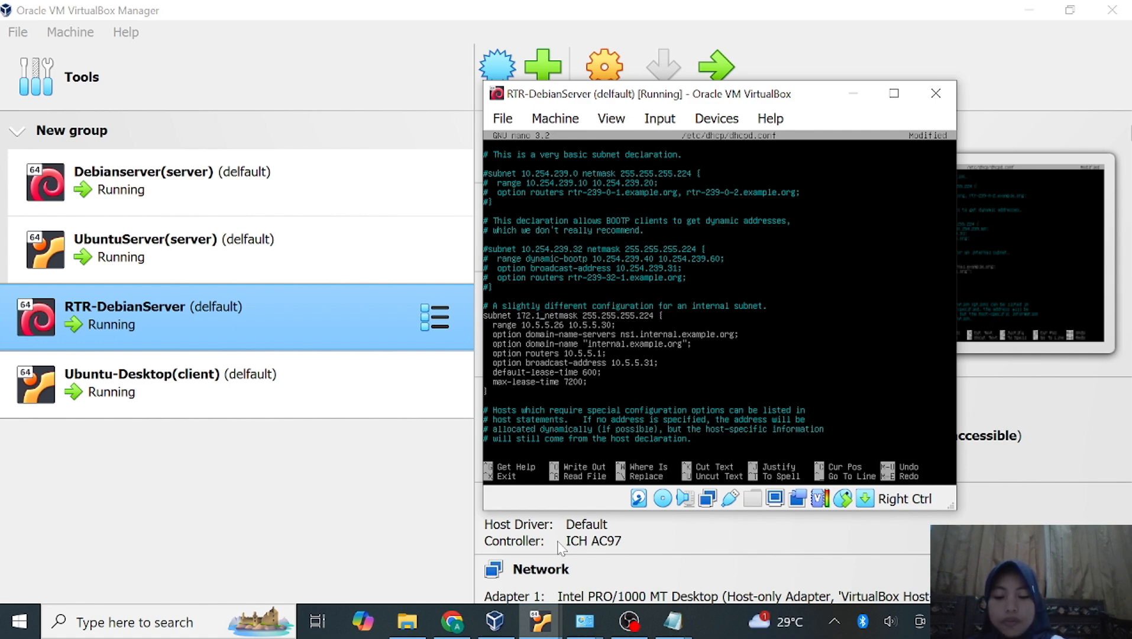
pyautogui.write('.1.0')
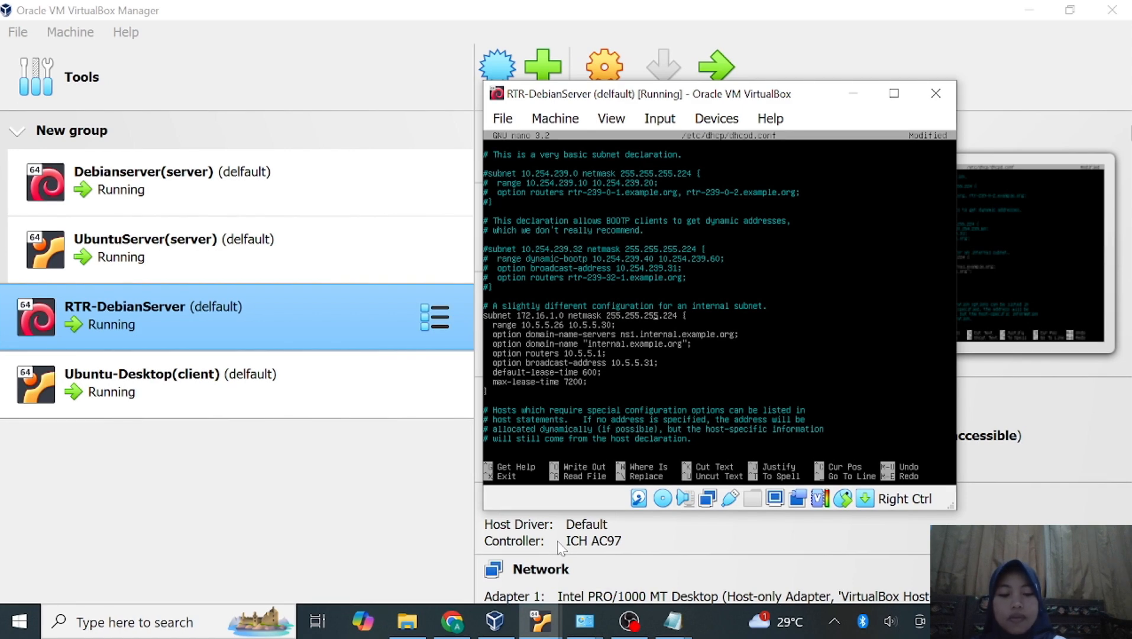
pyautogui.press('BackSpace')
pyautogui.press('BackSpace')
pyautogui.press('BackSpace')
pyautogui.write('0')
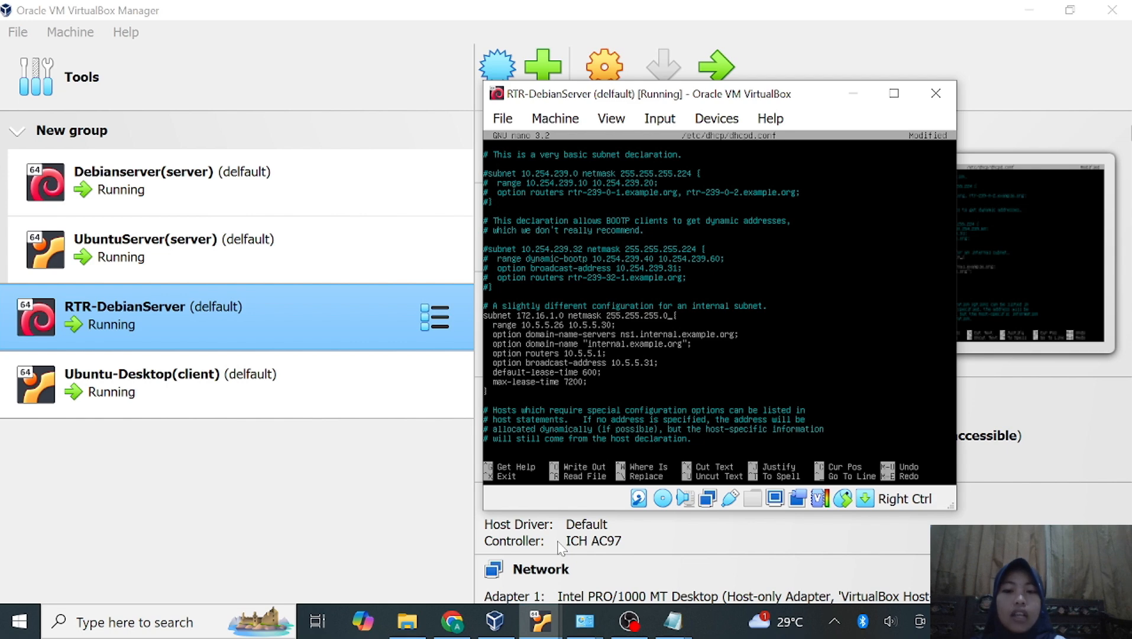
# Step: Set the subnet's address range to 172.16.1.10 through 171.16.1.100
pyautogui.press('BackSpace')
pyautogui.press('BackSpace')
pyautogui.press('BackSpace')
pyautogui.press('BackSpace')
pyautogui.press('BackSpace')
pyautogui.press('BackSpace')
pyautogui.press('BackSpace')
pyautogui.press('BackSpace')
pyautogui.press('BackSpace')
pyautogui.write('172.16.1.0')
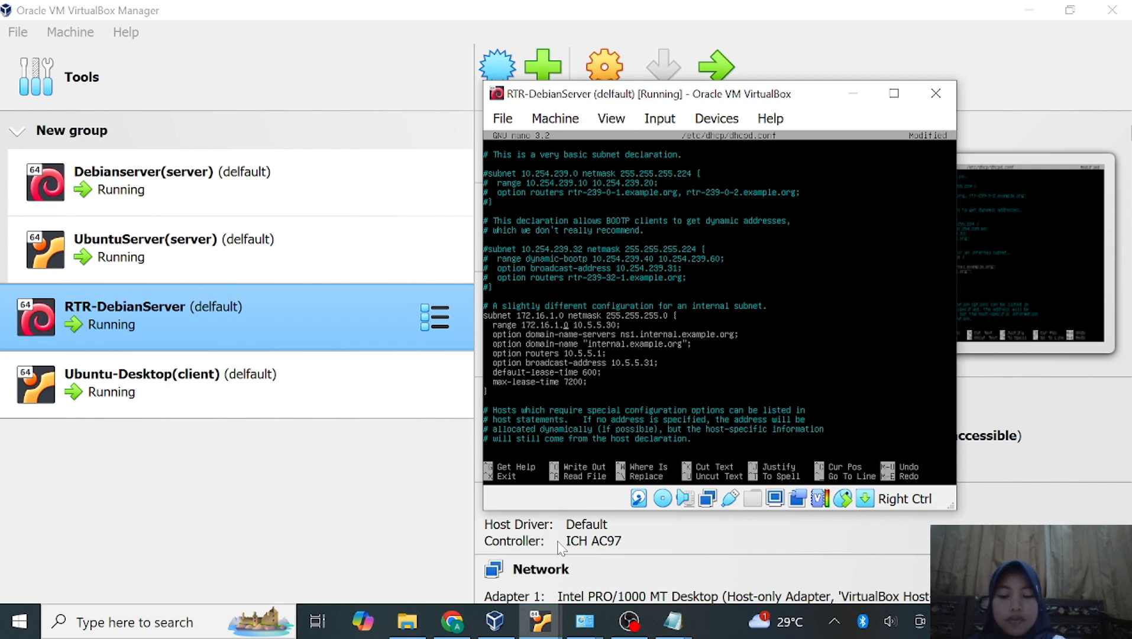
pyautogui.press('Left')
pyautogui.write('1')
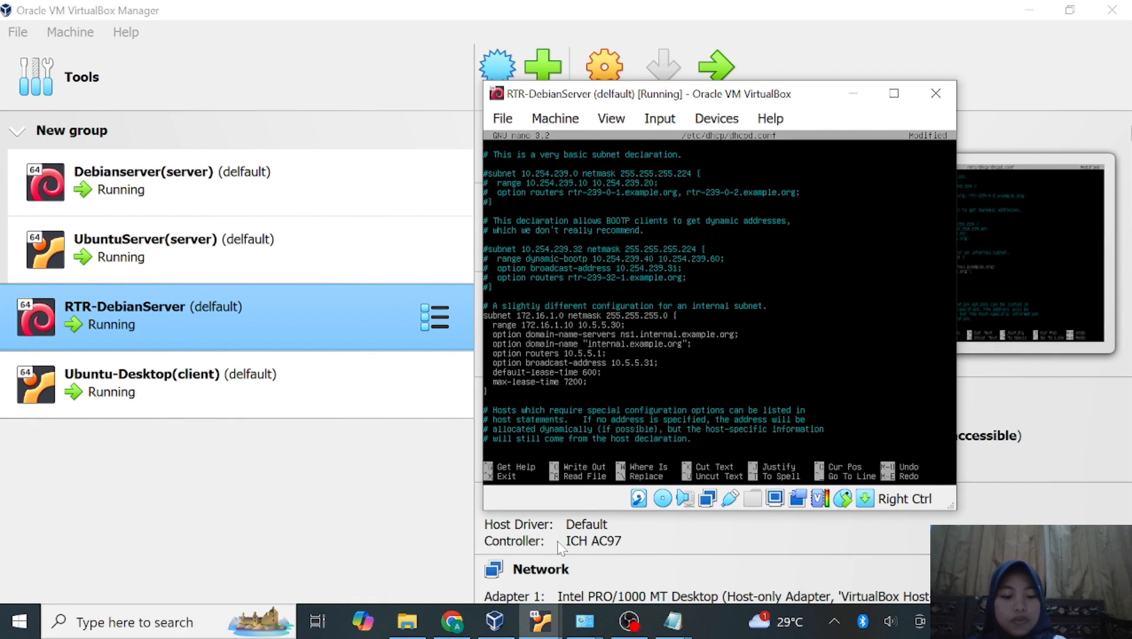
pyautogui.press('Delete')
pyautogui.press('BackSpace')
pyautogui.press('BackSpace')
pyautogui.press('BackSpace')
pyautogui.press('BackSpace')
pyautogui.press('BackSpace')
pyautogui.press('BackSpace')
pyautogui.press('BackSpace')
pyautogui.press('BackSpace')
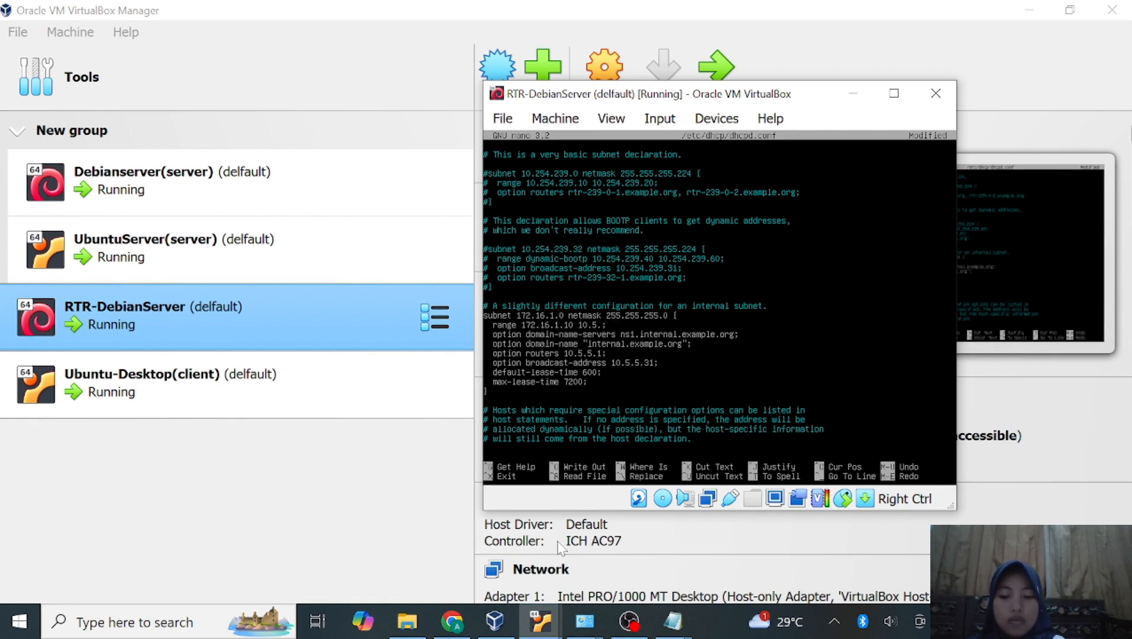
pyautogui.write('171.16.1.100')
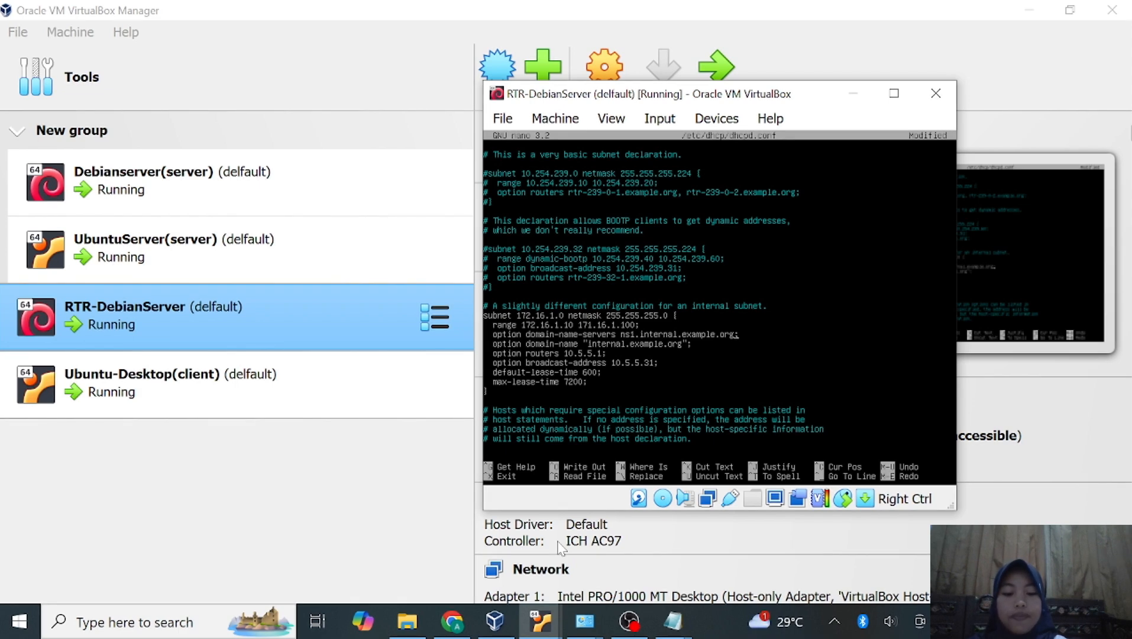
# Step: Replace the value of the subnet's domain-name-servers option with dinda.com
pyautogui.press('BackSpace')
pyautogui.press('BackSpace')
pyautogui.press('BackSpace')
pyautogui.press('BackSpace')
pyautogui.press('BackSpace')
pyautogui.press('BackSpace')
pyautogui.press('BackSpace')
pyautogui.press('BackSpace')
pyautogui.press('BackSpace')
pyautogui.press('BackSpace')
pyautogui.press('BackSpace')
pyautogui.press('BackSpace')
pyautogui.press('BackSpace')
pyautogui.press('BackSpace')
pyautogui.press('BackSpace')
pyautogui.press('BackSpace')
pyautogui.press('BackSpace')
pyautogui.press('BackSpace')
pyautogui.press('BackSpace')
pyautogui.press('BackSpace')
pyautogui.press('BackSpace')
pyautogui.press('BackSpace')
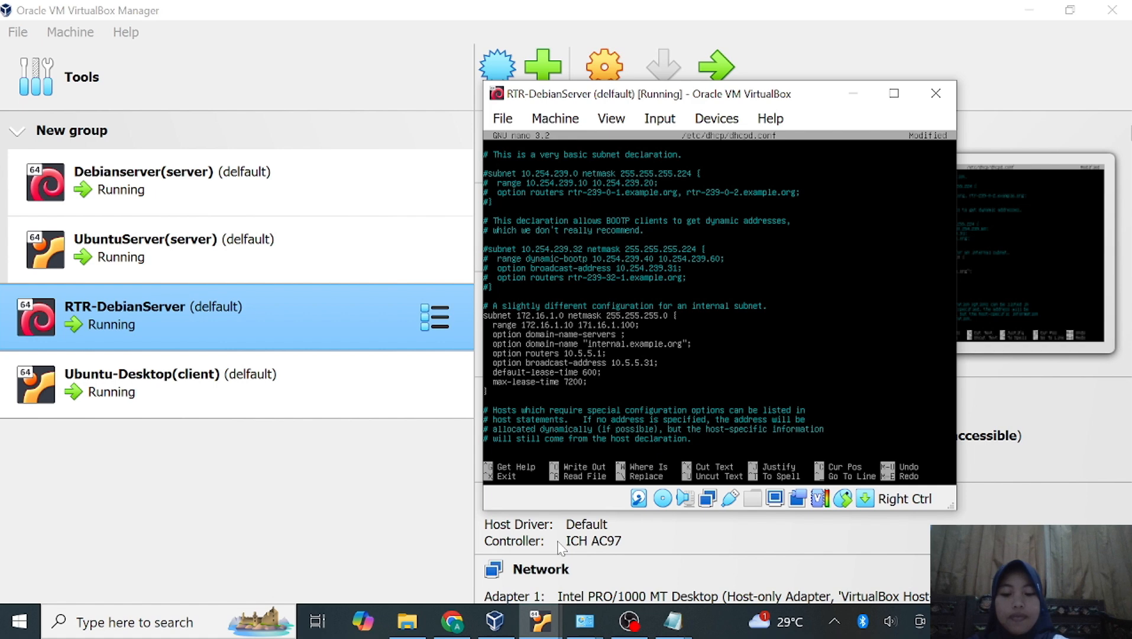
pyautogui.write('dinda.com')
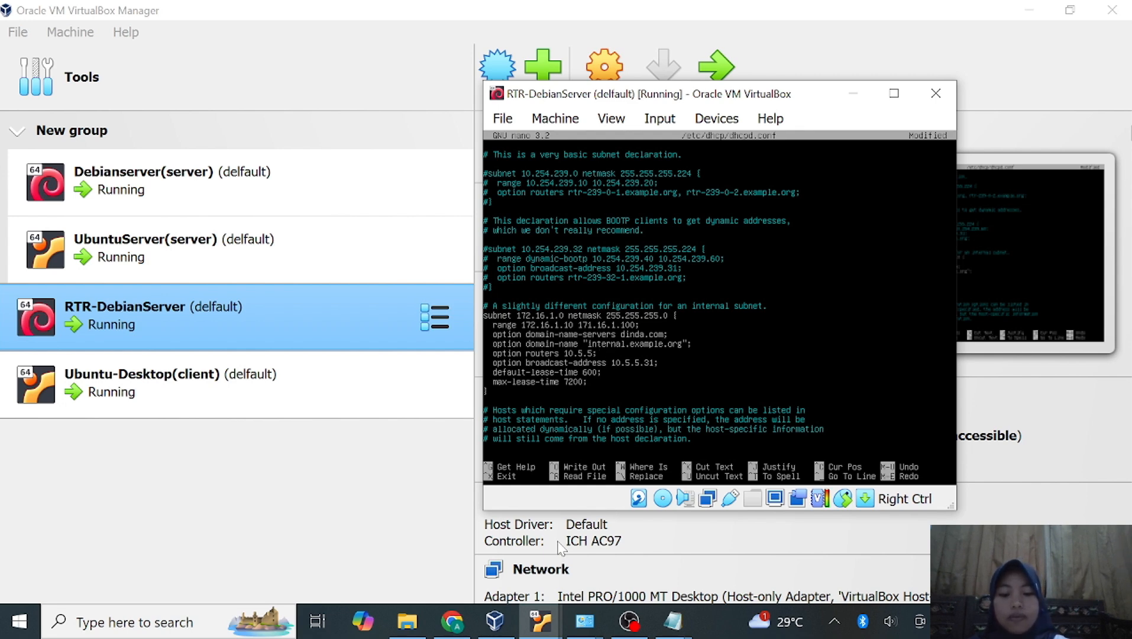
# Step: Set the subnet's routers option to 172.16.1.1
pyautogui.press('BackSpace')
pyautogui.press('BackSpace')
pyautogui.press('BackSpace')
pyautogui.press('BackSpace')
pyautogui.press('BackSpace')
pyautogui.press('BackSpace')
pyautogui.write('172.16.1.1')
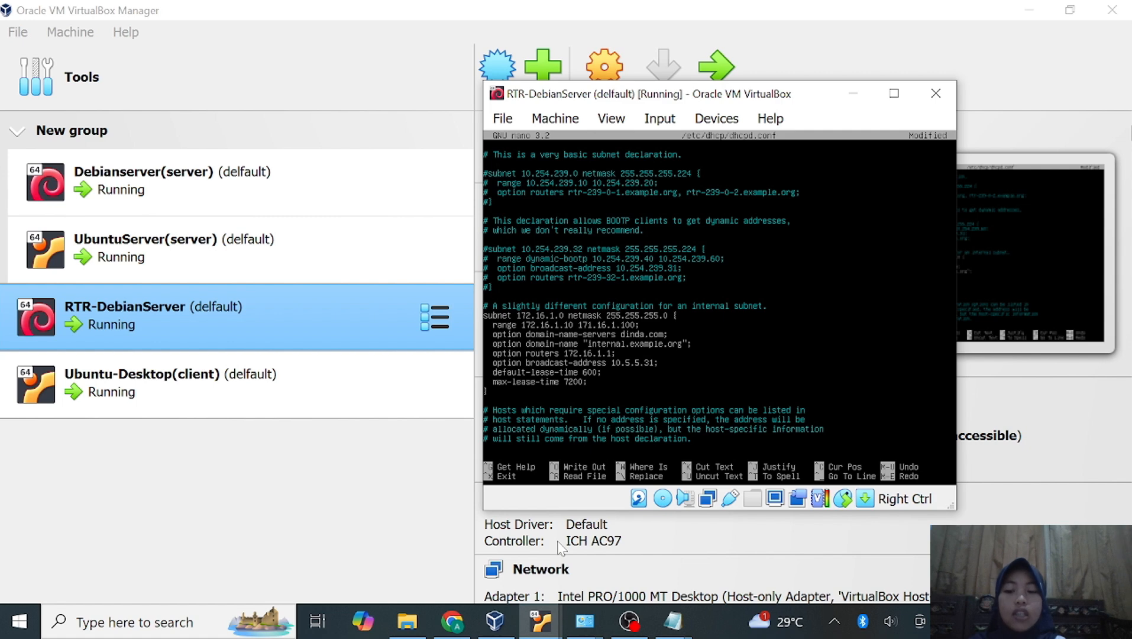
# Step: Set the subnet's broadcast-address option to 172.16.1.255, then save dhcpd.conf and exit nano
pyautogui.press('BackSpace')
pyautogui.press('BackSpace')
pyautogui.press('BackSpace')
pyautogui.press('BackSpace')
pyautogui.press('BackSpace')
pyautogui.press('BackSpace')
pyautogui.press('BackSpace')
pyautogui.press('BackSpace')
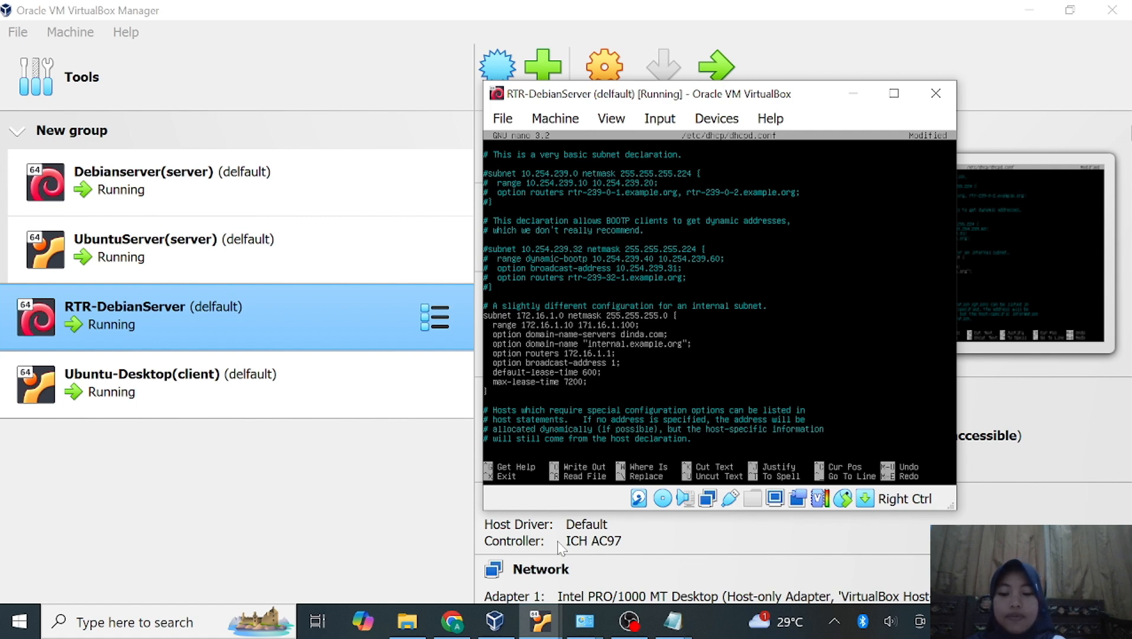
pyautogui.write('71')
pyautogui.press('BackSpace')
pyautogui.write('2.16.1.')
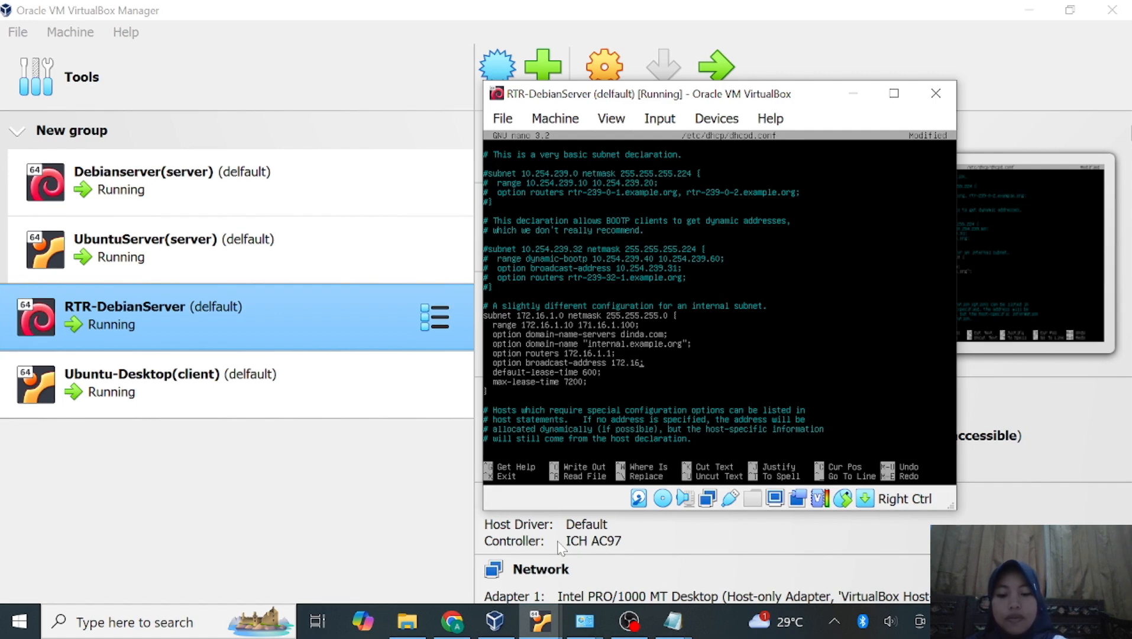
pyautogui.write('255')
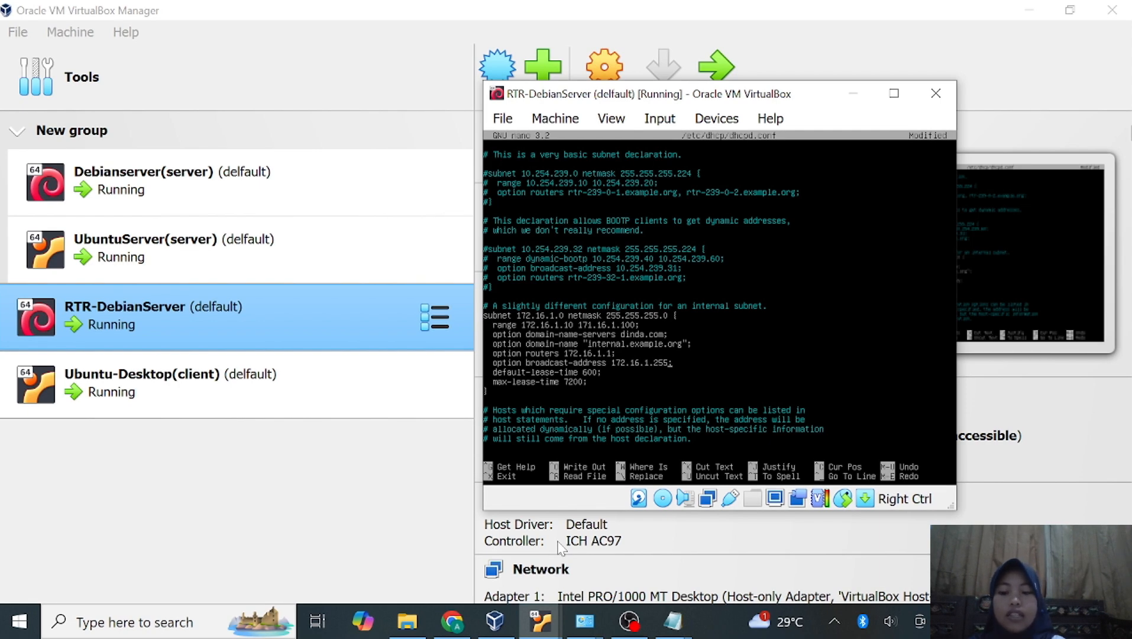
pyautogui.hotkey('ctrl', 'x')
pyautogui.press('y')
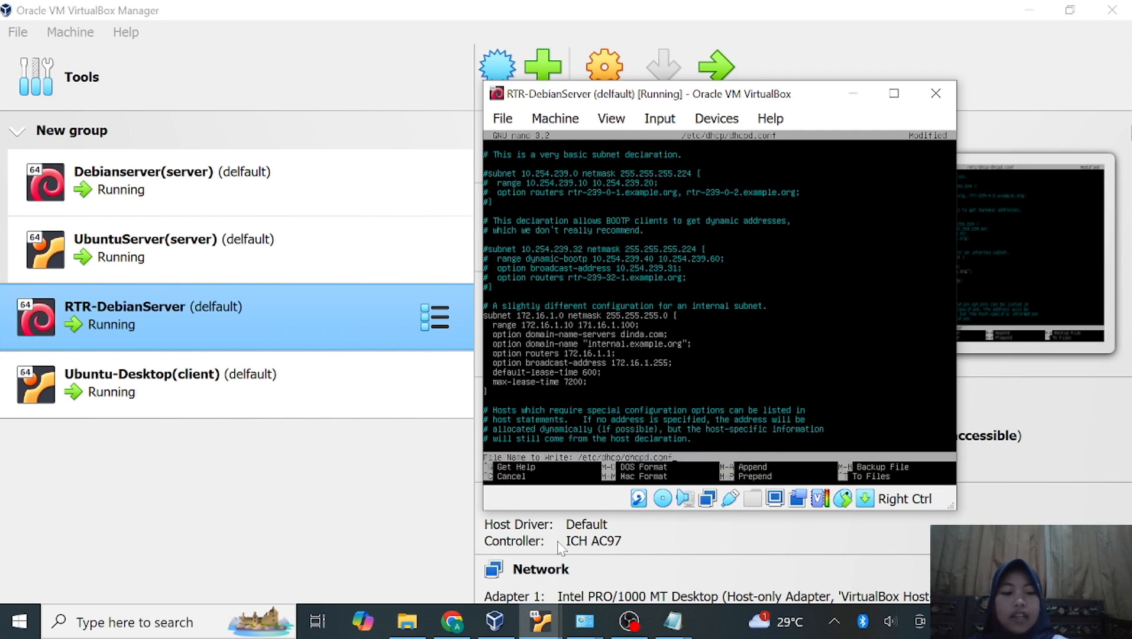
pyautogui.press('Return')
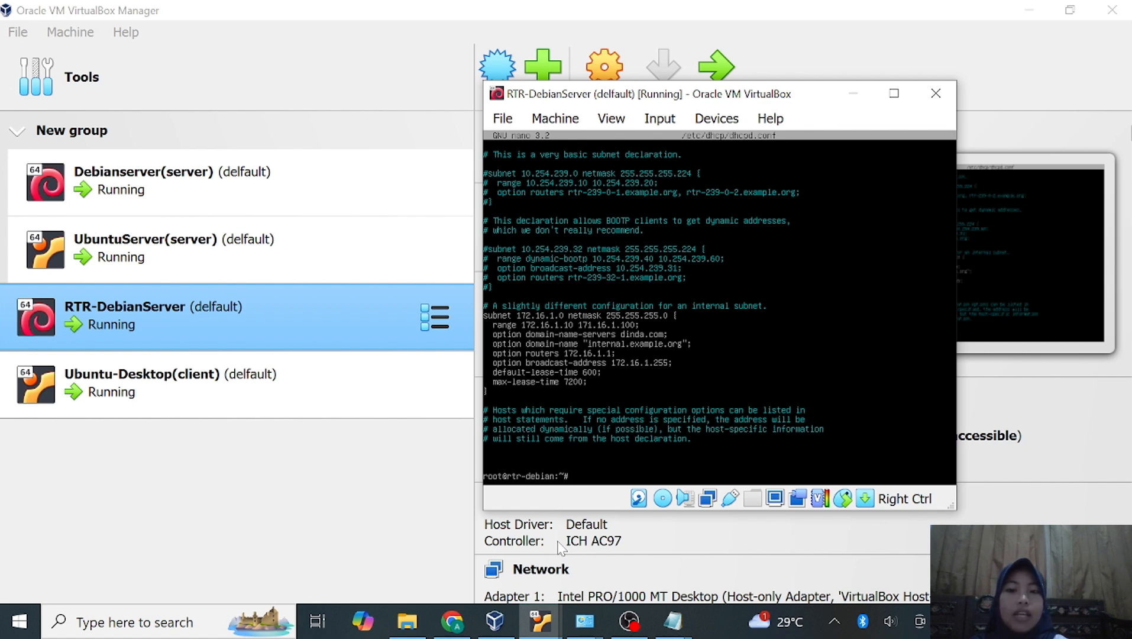
# Step: Restart the isc-dhcp-server service on the Debian router with systemctl
pyautogui.write('systemctl restart')
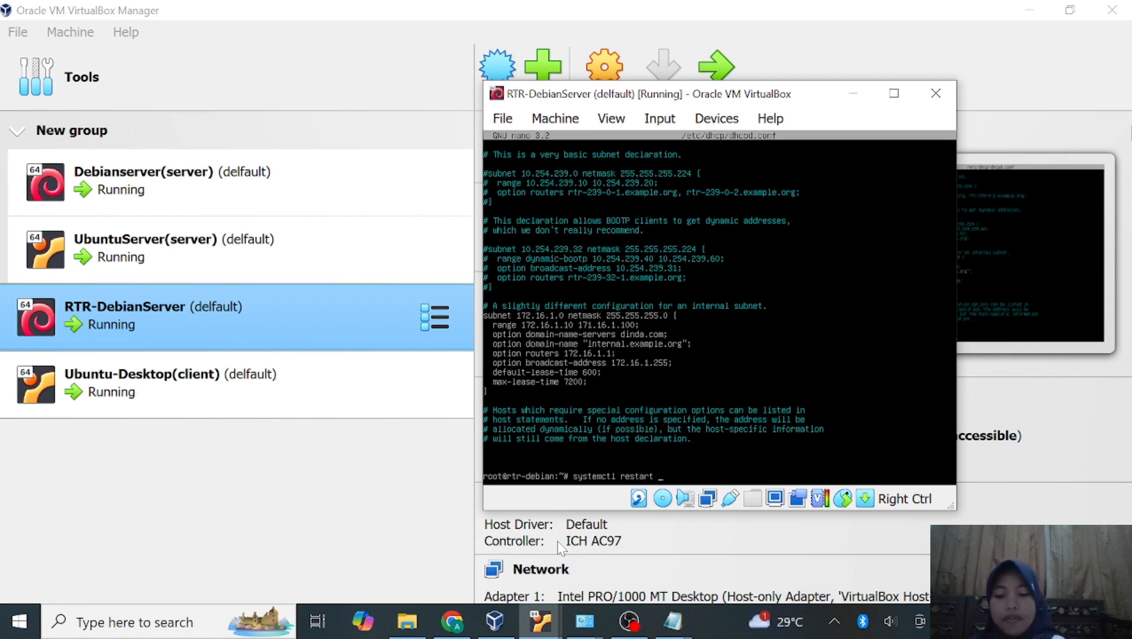
pyautogui.write(' isc-dh')
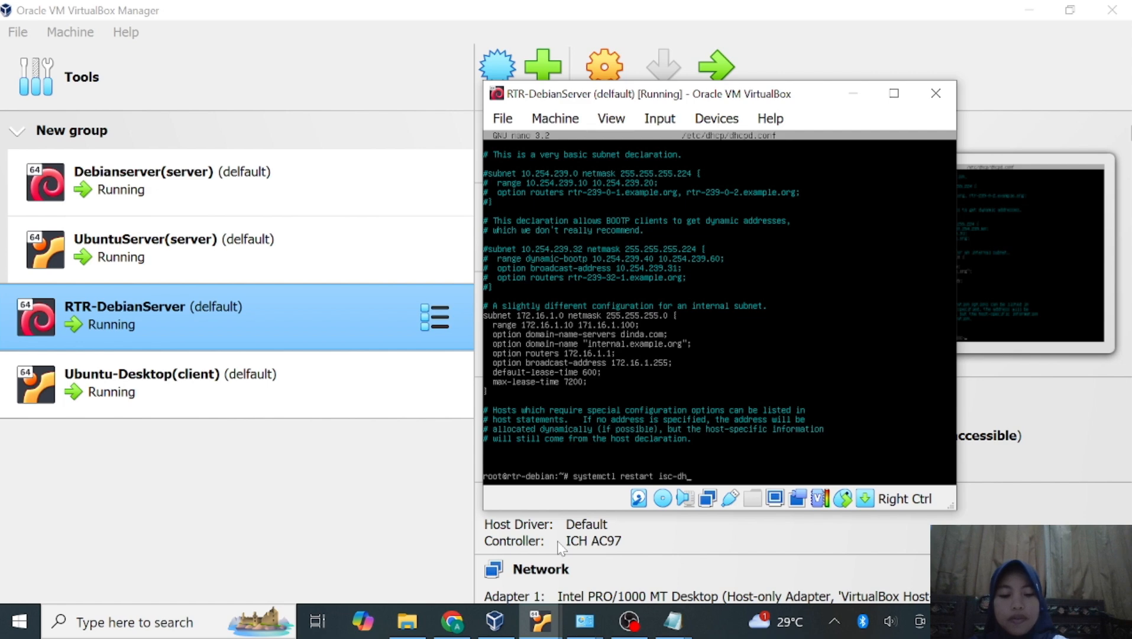
pyautogui.write('cp-server')
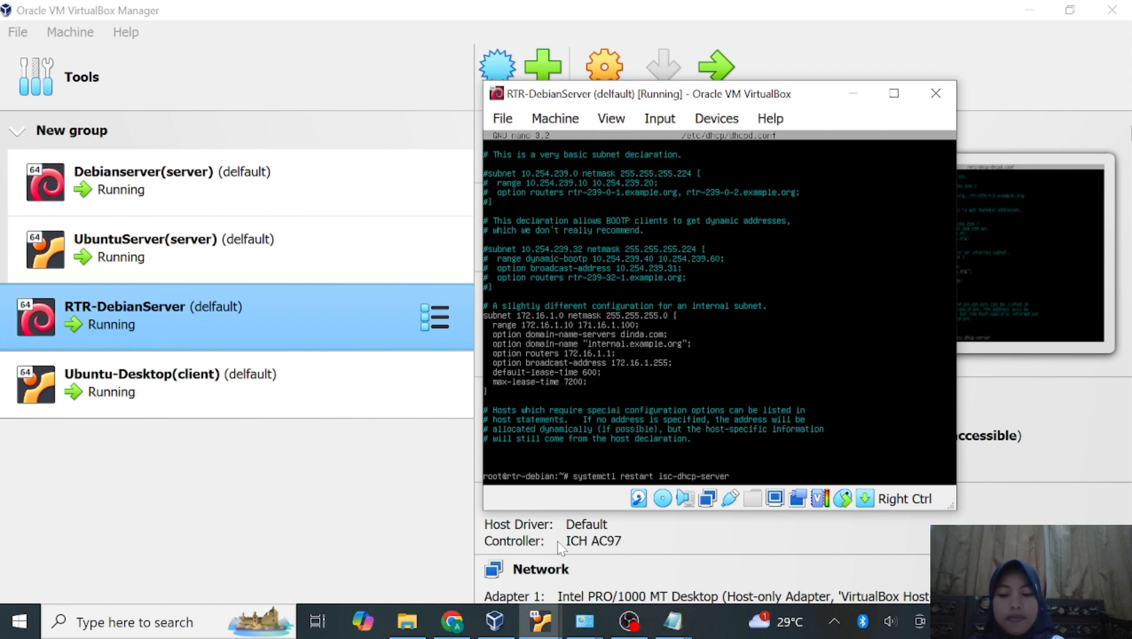
pyautogui.press('Return')
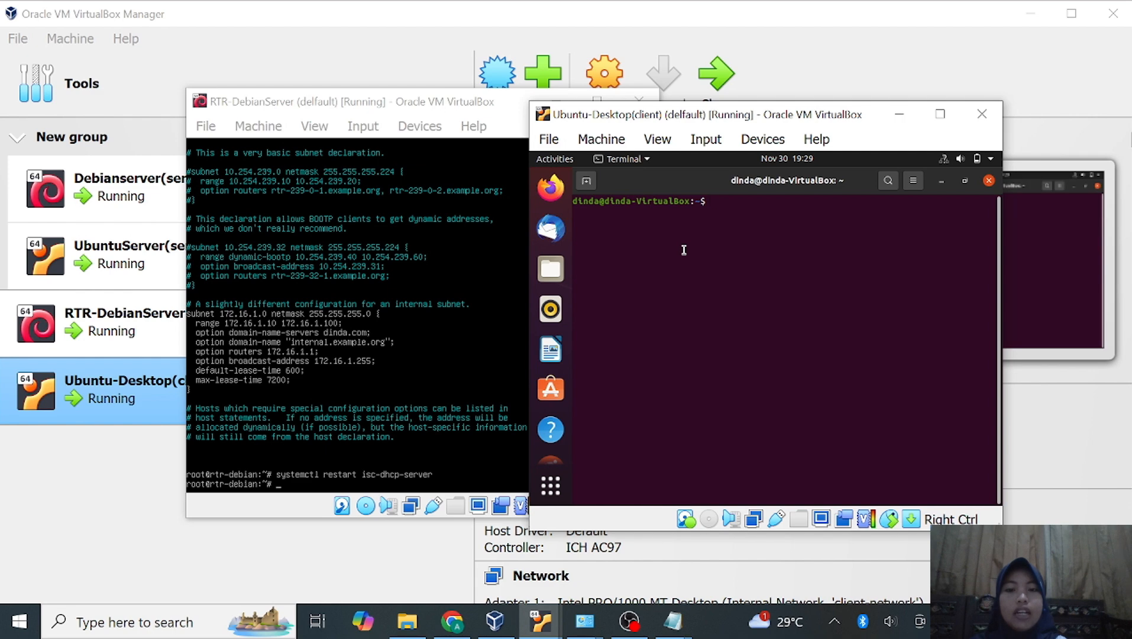
# Step: List the network interface addresses in the Ubuntu client's terminal with "ip address"
pyautogui.write('ip ')
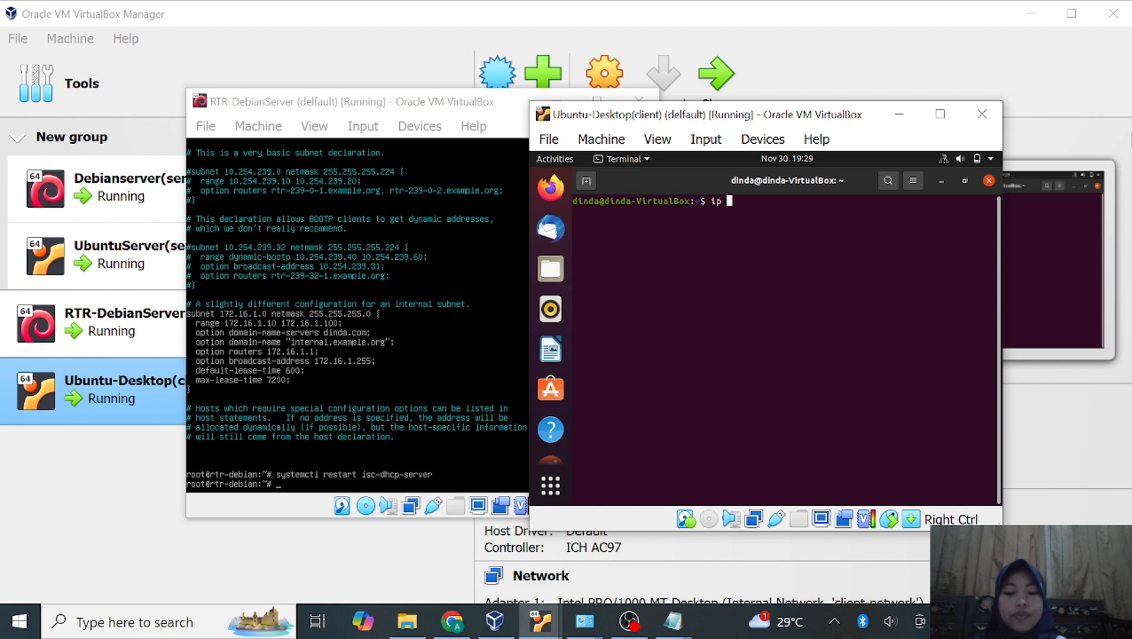
pyautogui.write('address')
pyautogui.press('Return')
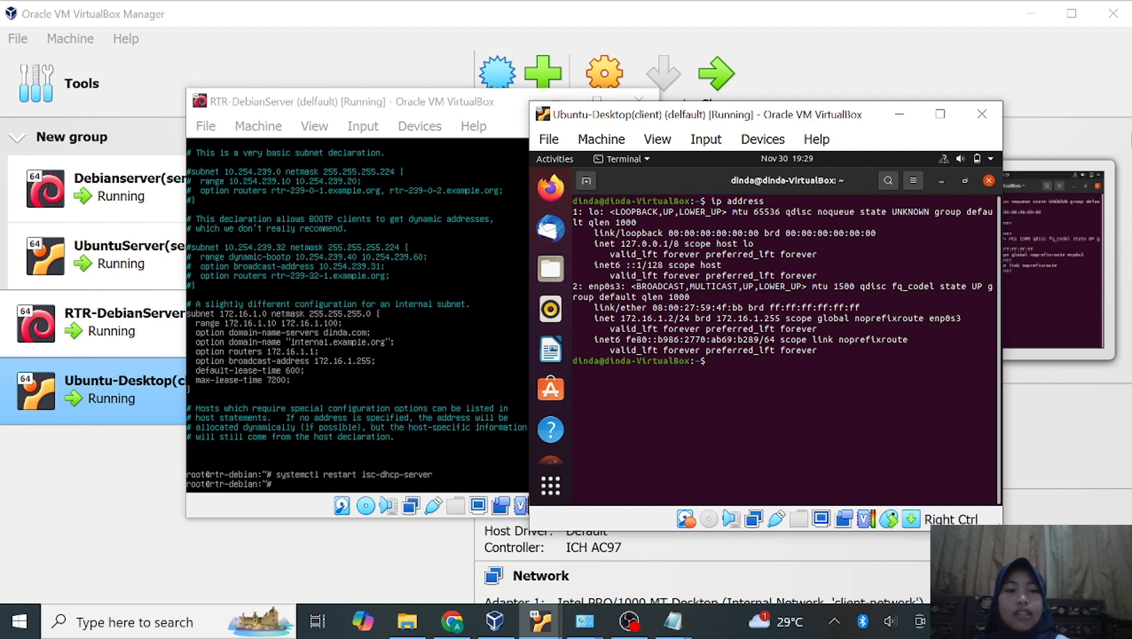
# Step: Switch the Ubuntu client's wired connection to the Automatic (DHCP) IPv4 method and apply the change
pyautogui.click(946, 160)
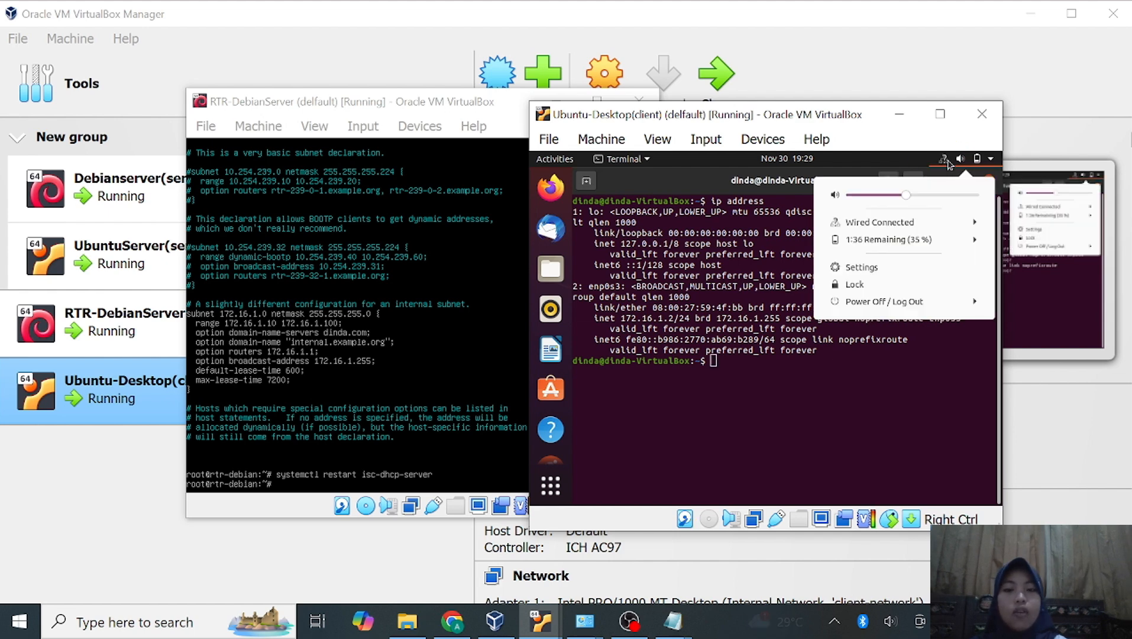
pyautogui.click(862, 266)
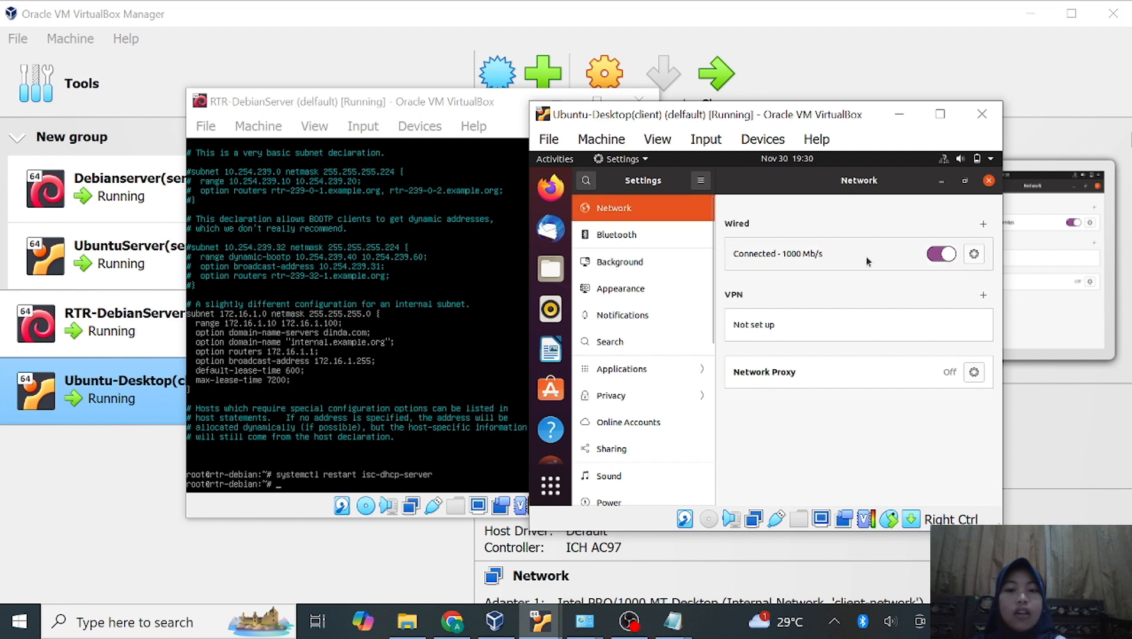
pyautogui.click(974, 254)
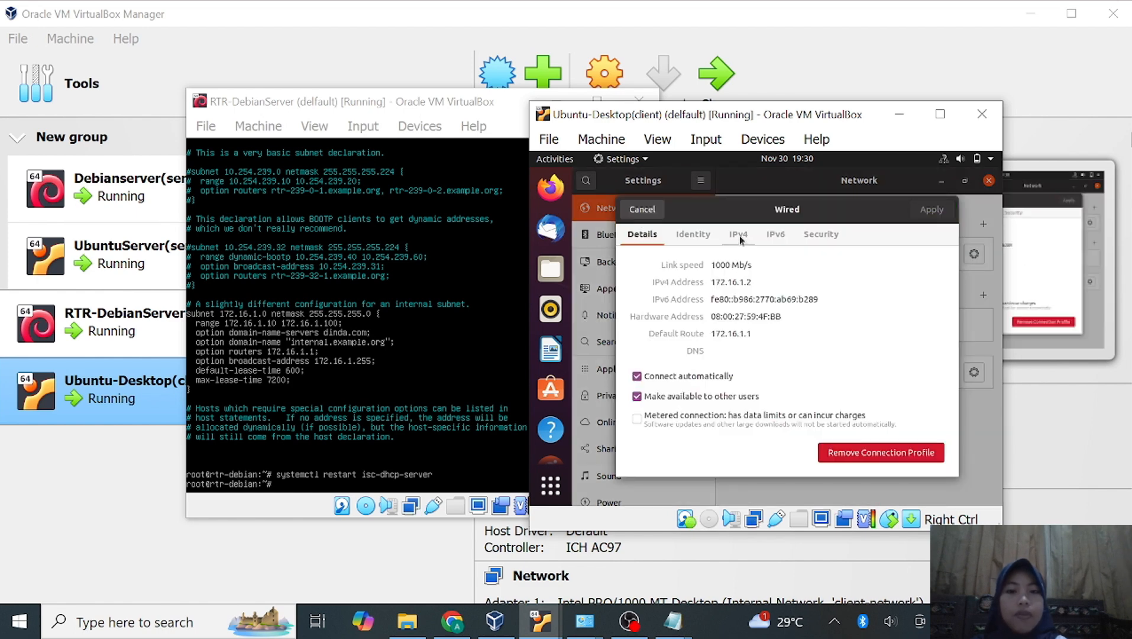
pyautogui.click(740, 237)
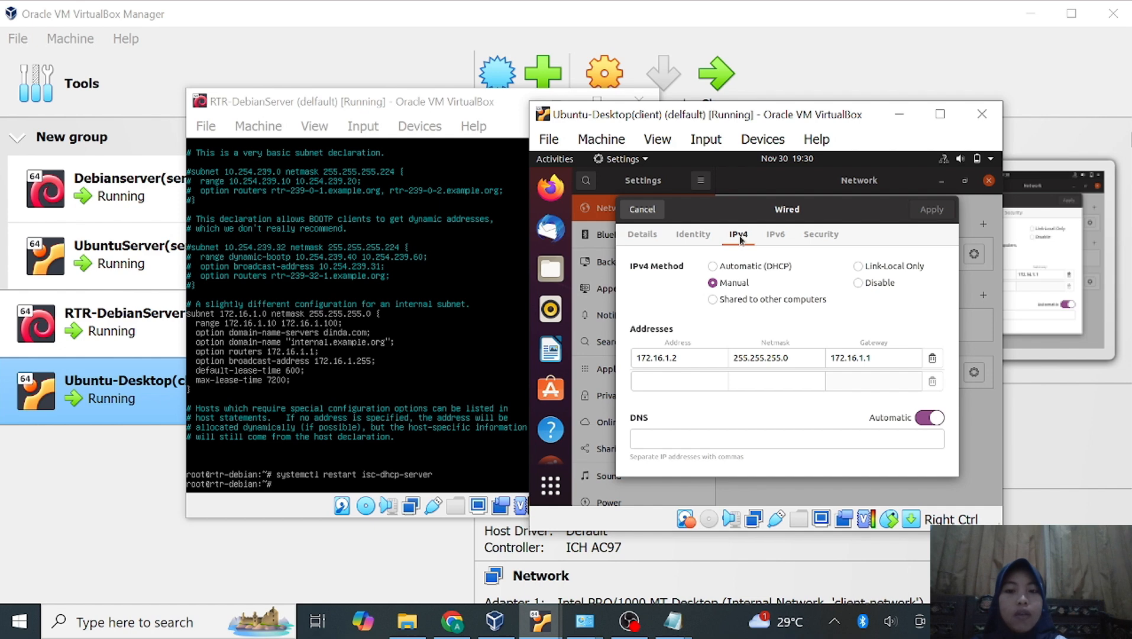
pyautogui.click(714, 267)
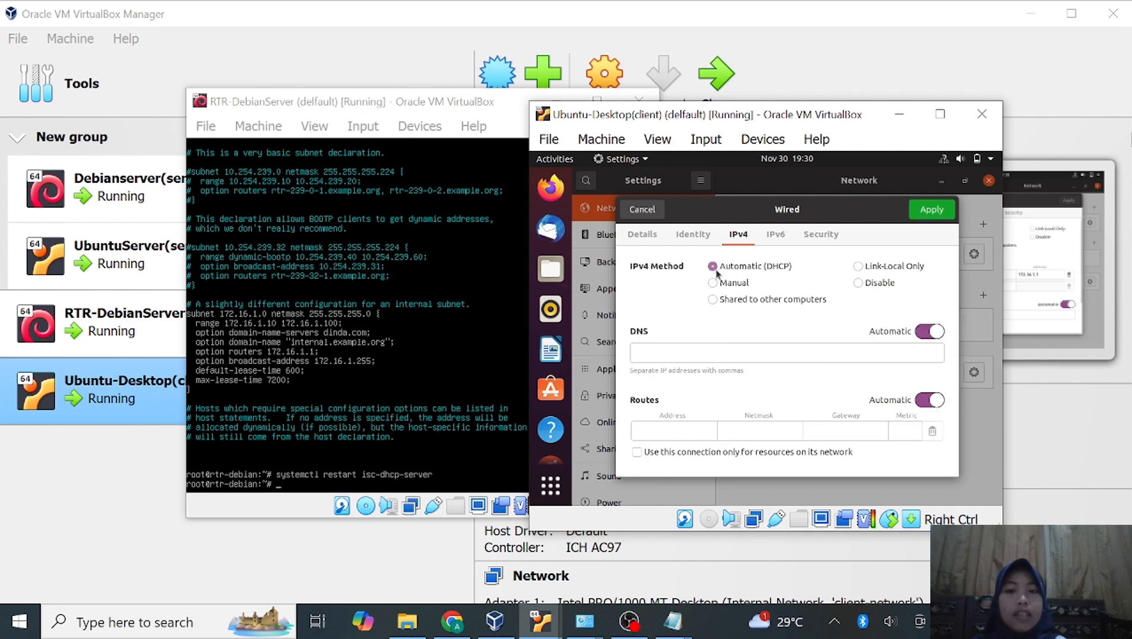
pyautogui.click(934, 211)
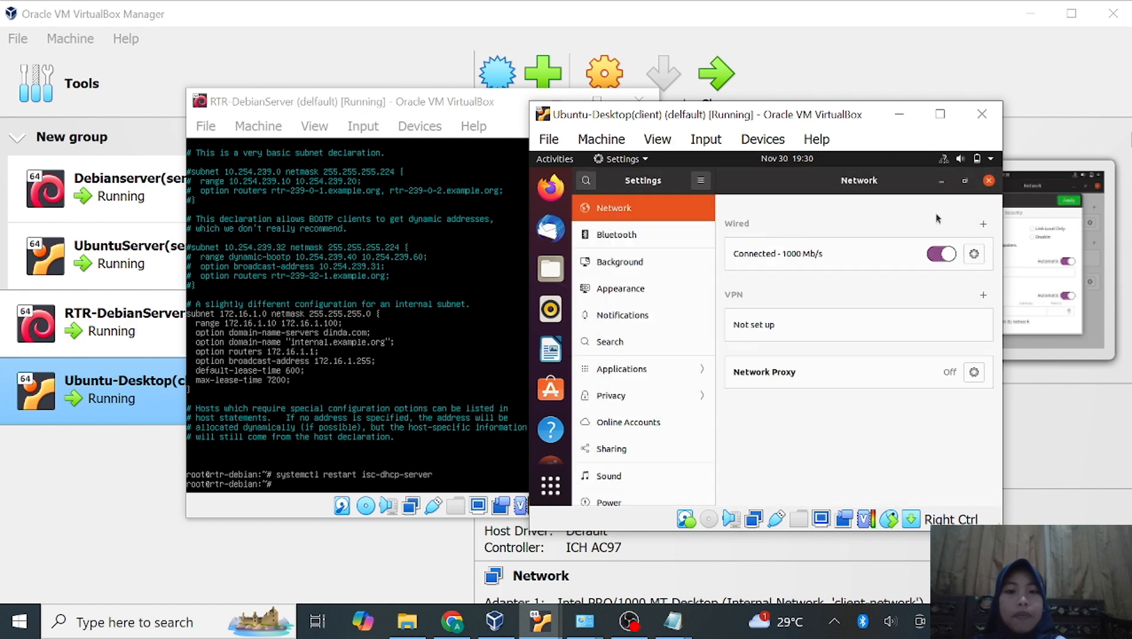
# Step: Turn the Ubuntu client's wired connection off and on again, then close the Settings window
pyautogui.click(941, 254)
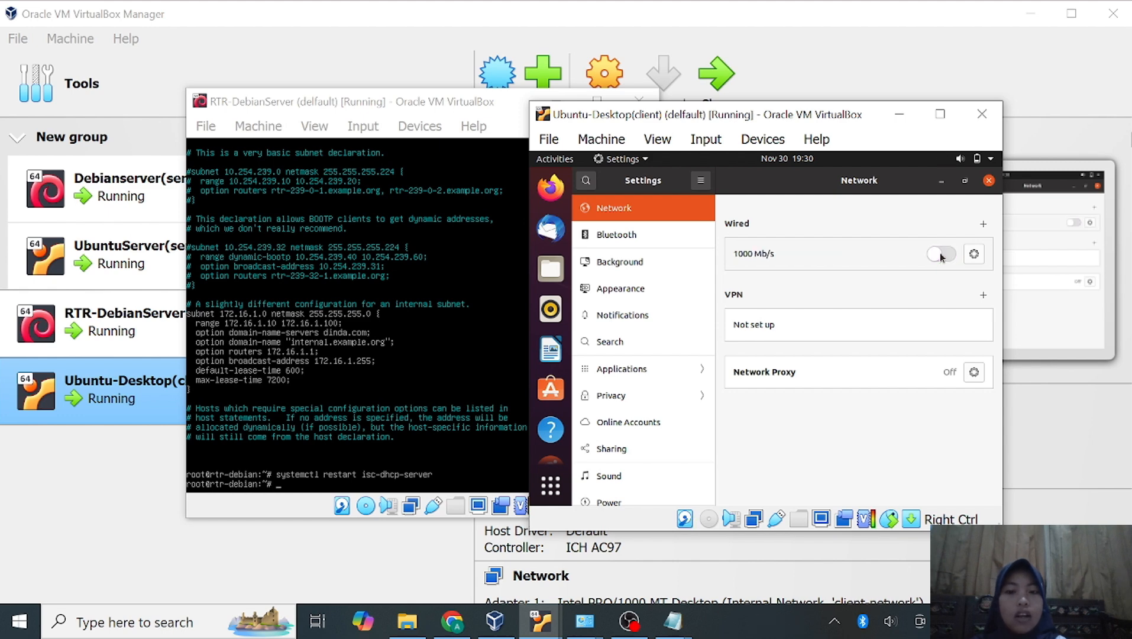
pyautogui.click(941, 254)
pyautogui.click(988, 180)
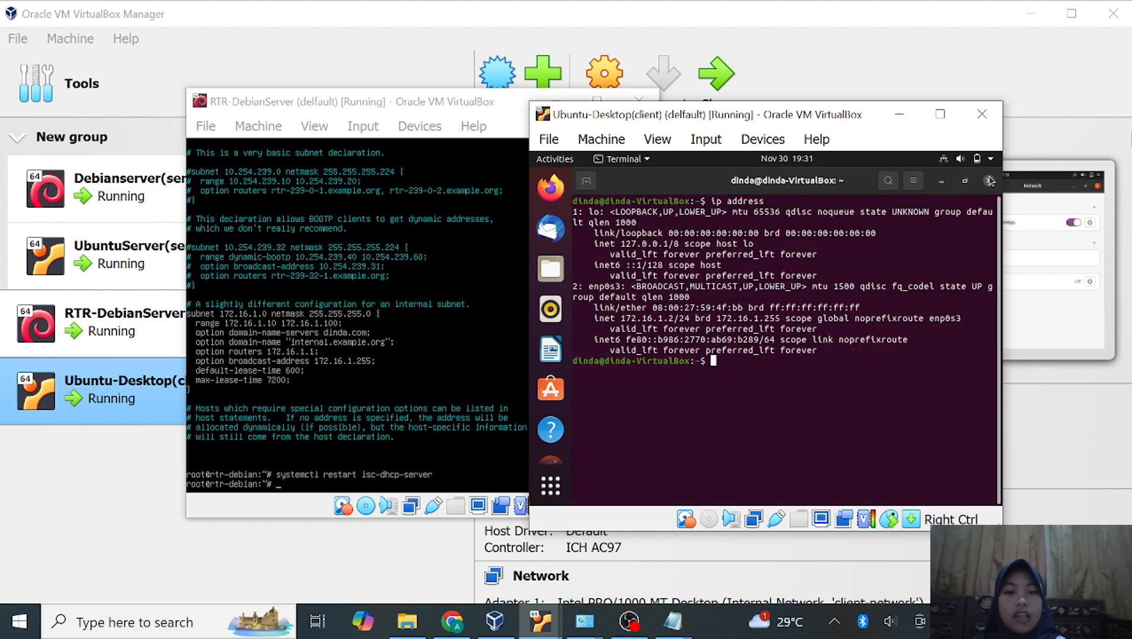
# Step: Run "ip address" again on the Ubuntu client to check the address assigned after reconnecting
pyautogui.write('ip ')
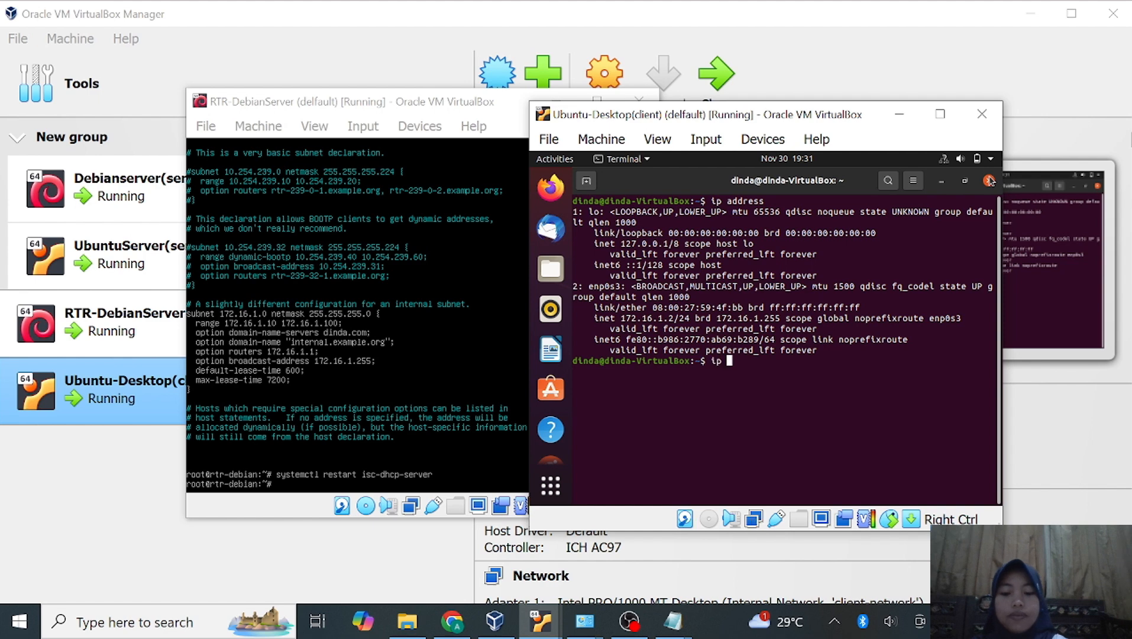
pyautogui.write('address')
pyautogui.press('Return')
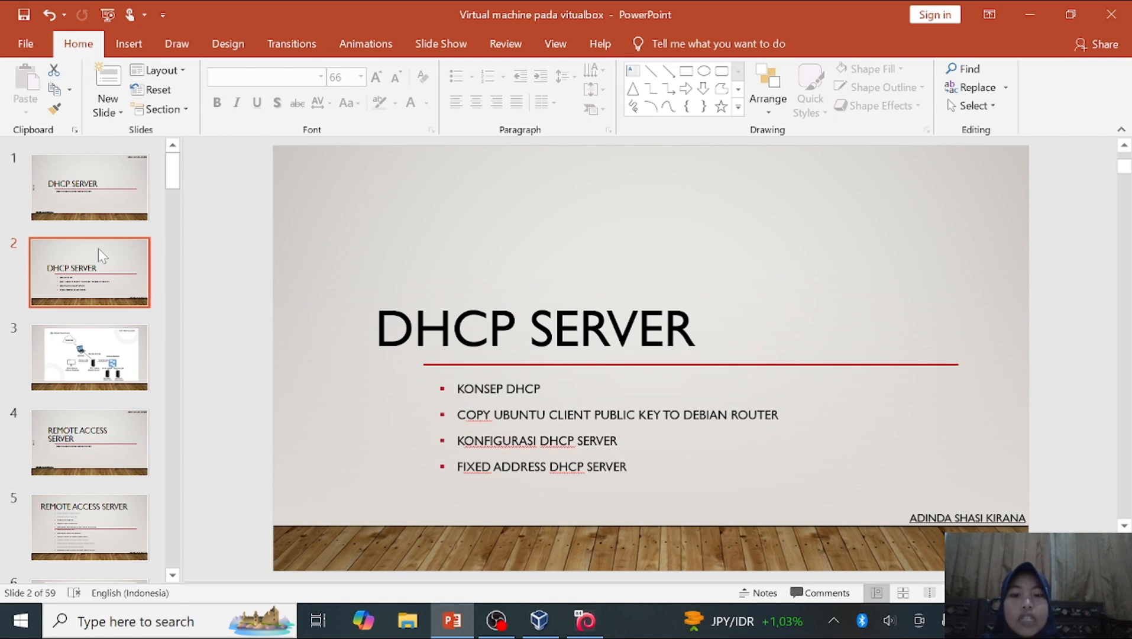
pyautogui.click(57, 398)
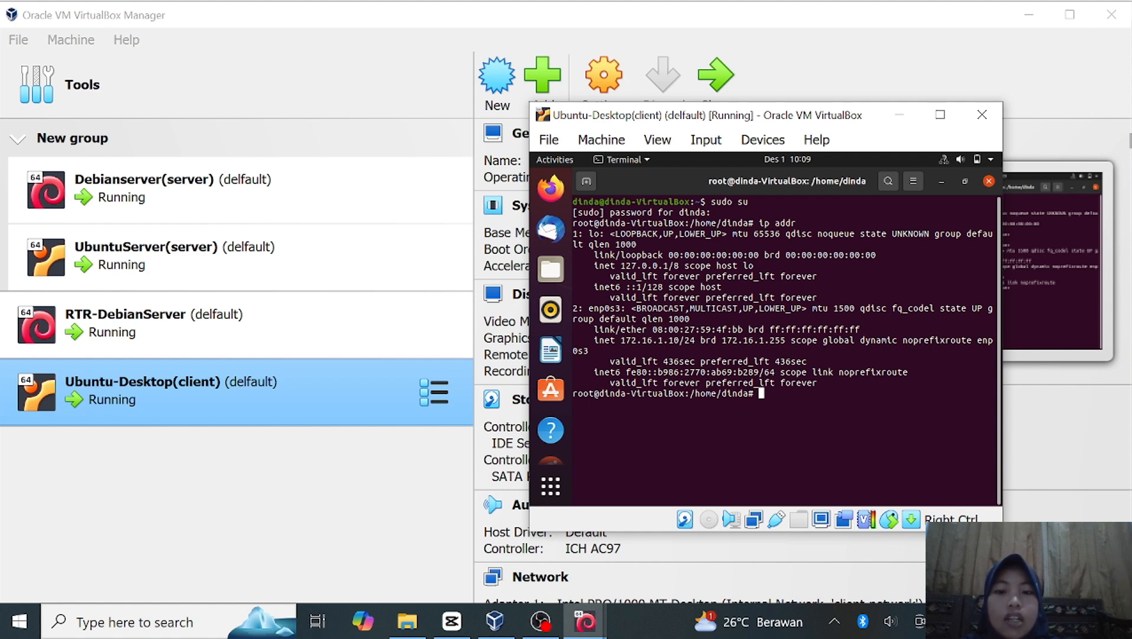
# Step: Switch to the Debian router's terminal and open /etc/dhcp/dhcpd.conf in nano
pyautogui.hotkey('alt', 'Tab')
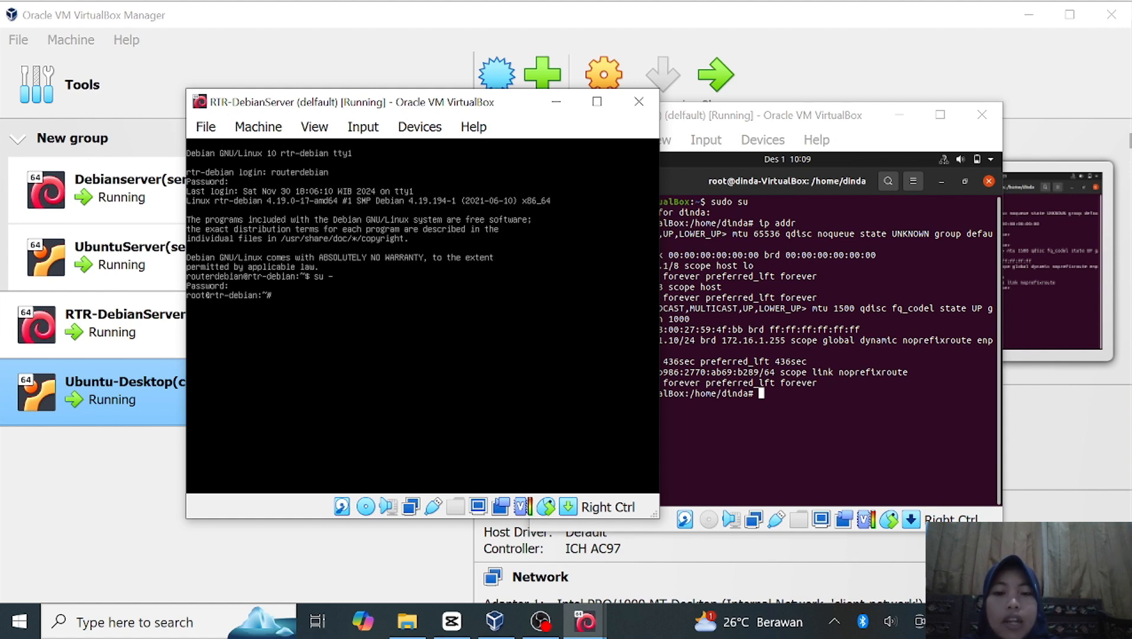
pyautogui.write('nano')
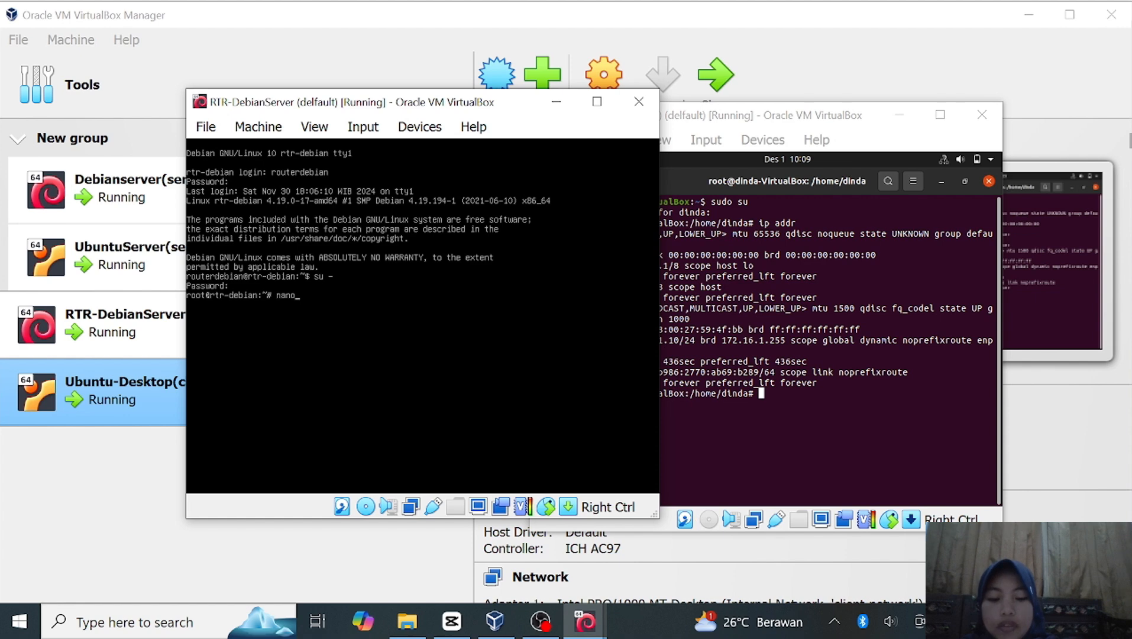
pyautogui.write(' /etc')
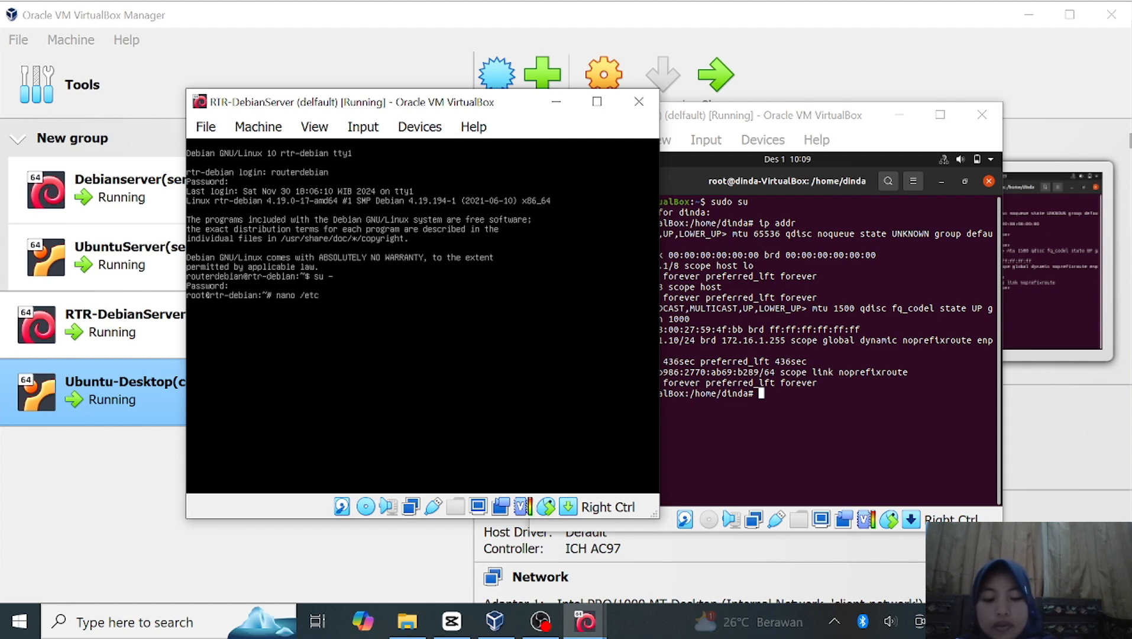
pyautogui.write('/dhcp/dh')
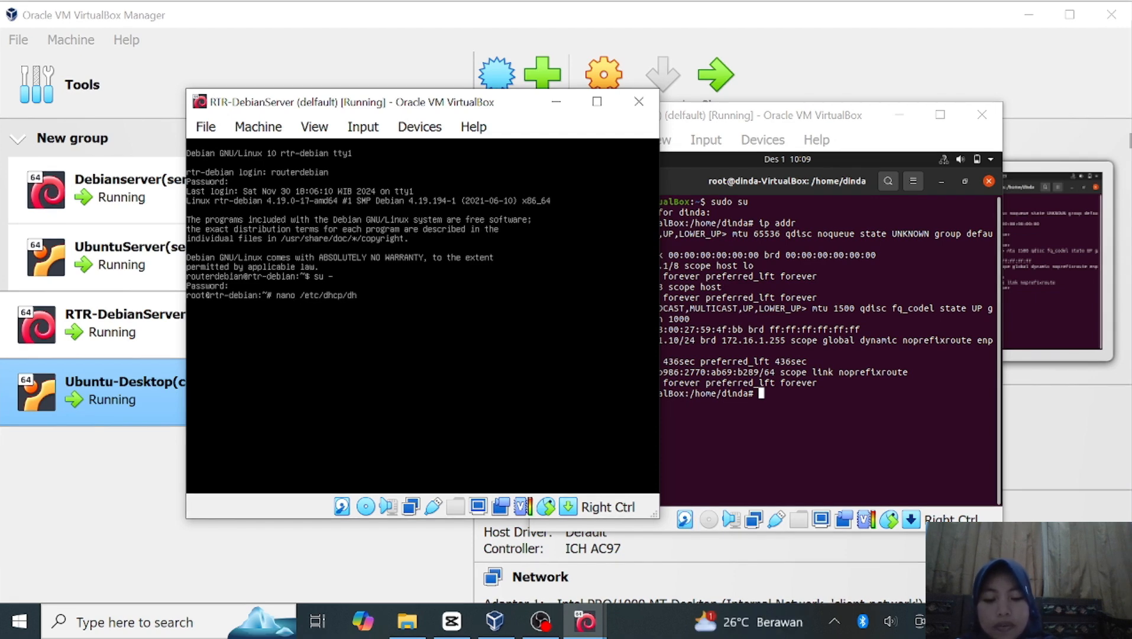
pyautogui.write('cpd.conf')
pyautogui.press('Return')
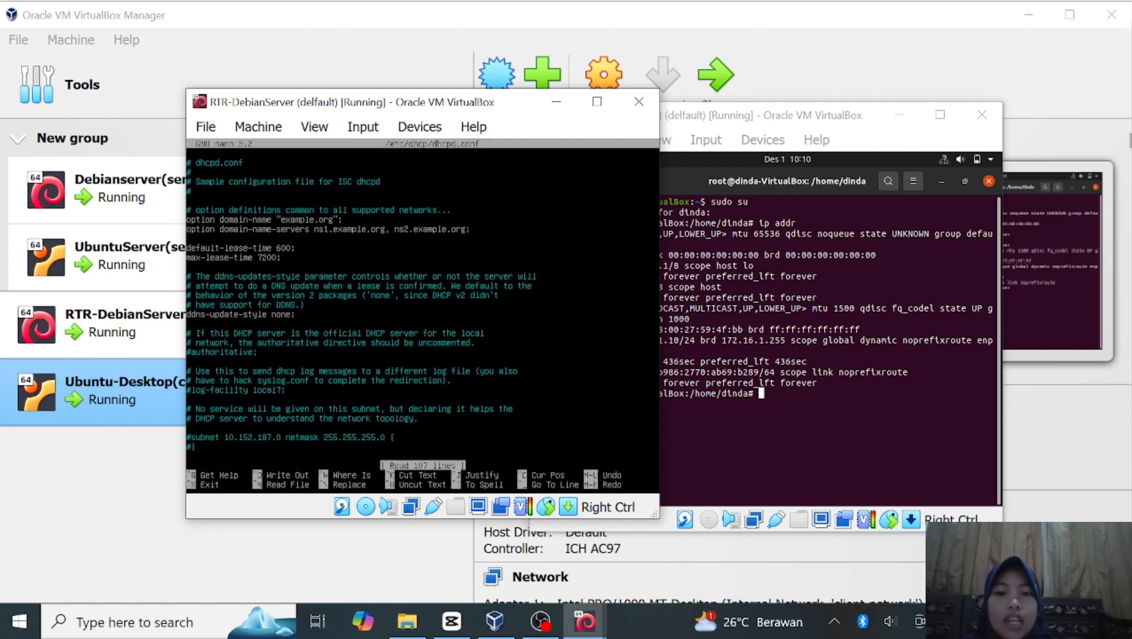
# Step: Uncomment the "host fantasia" block in dhcpd.conf, including its hardware ethernet, fixed-address and closing brace lines
pyautogui.press('pagedown')
pyautogui.press('pagedown')
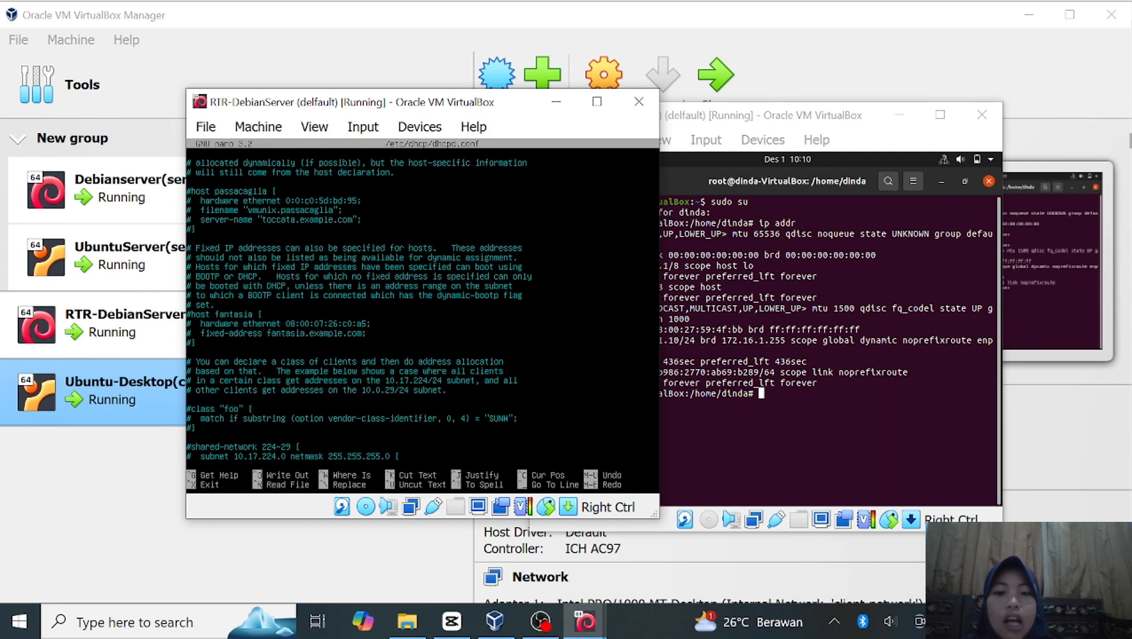
pyautogui.press('Delete')
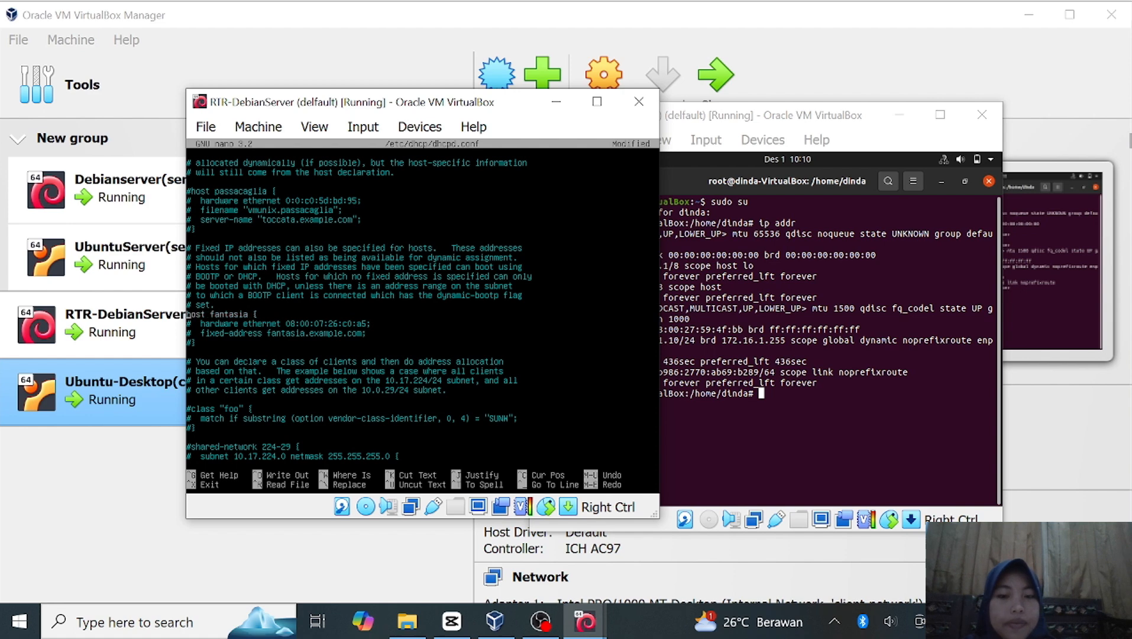
pyautogui.press('Down')
pyautogui.press('Delete')
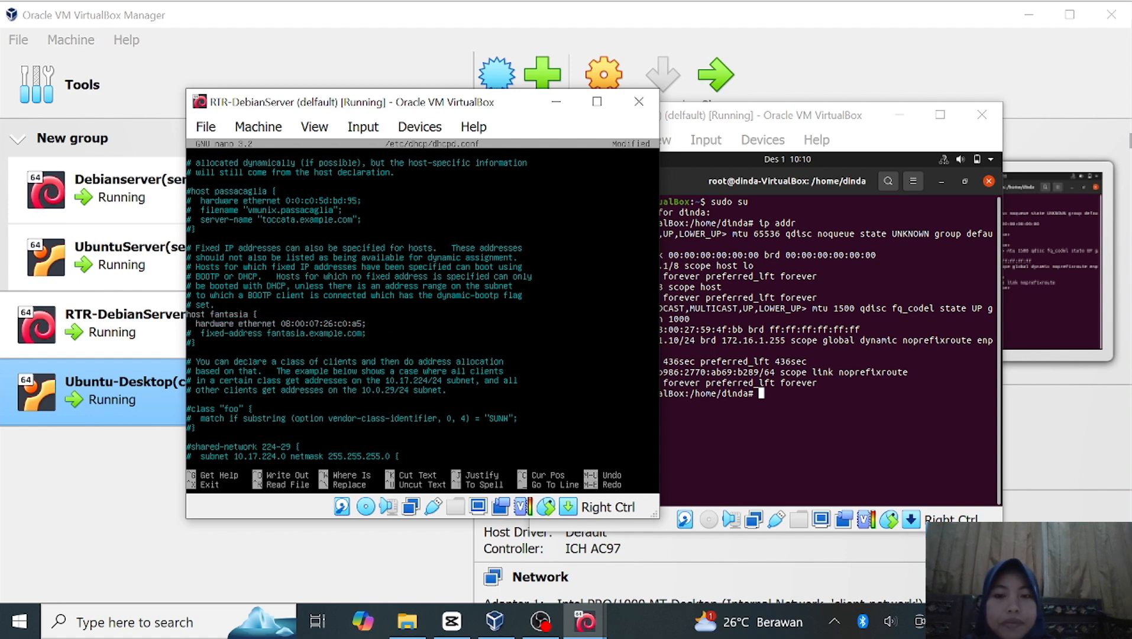
pyautogui.press('Down')
pyautogui.press('Delete')
pyautogui.press('Down')
pyautogui.press('Delete')
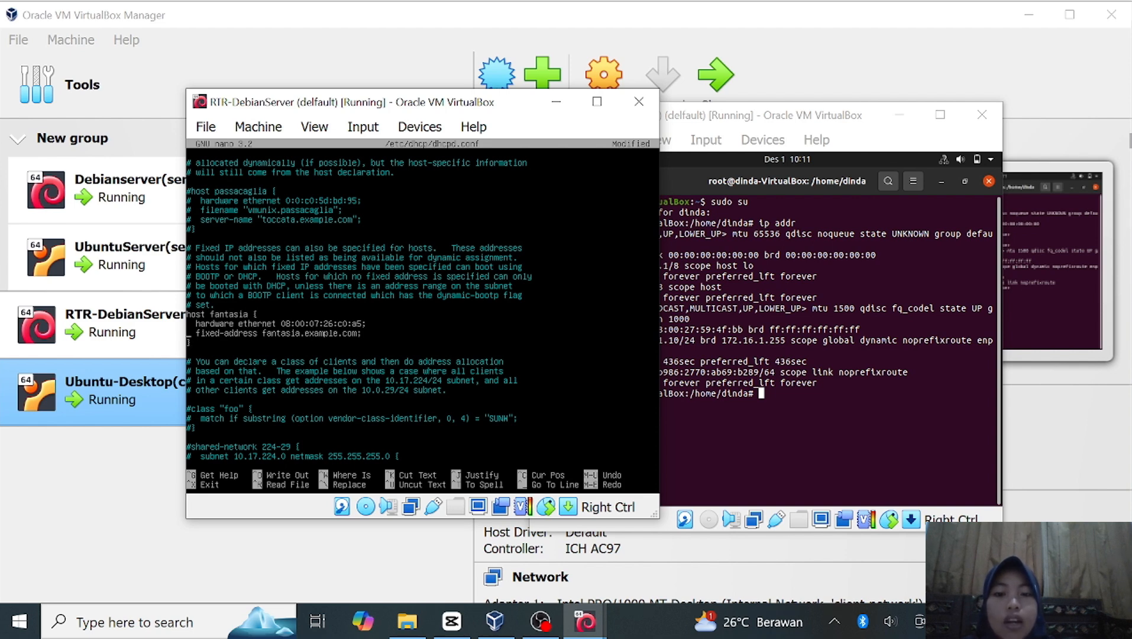
# Step: Copy the MAC address of the enp0s3 interface from the Ubuntu client's terminal output
pyautogui.click(665, 326)
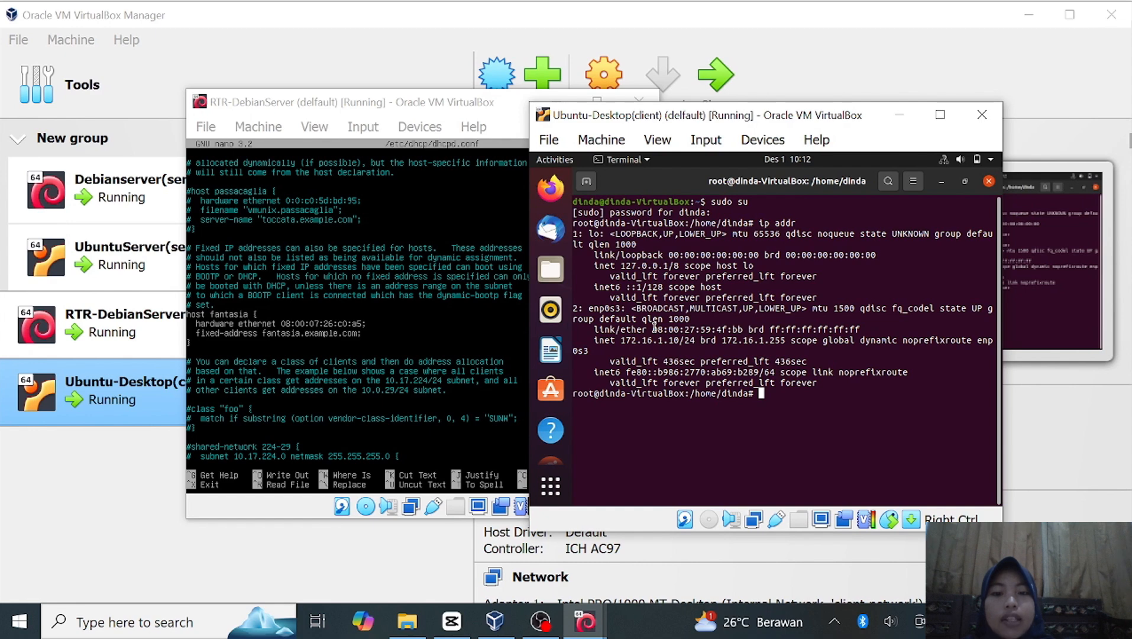
pyautogui.moveTo(652, 329); pyautogui.dragTo(743, 329)
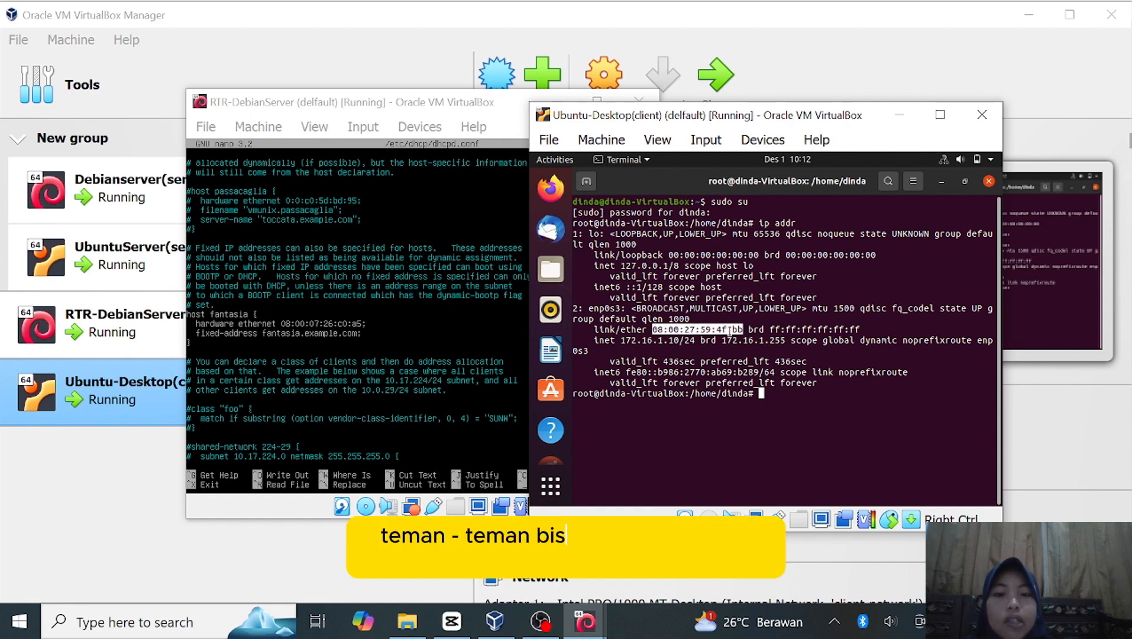
pyautogui.rightClick(731, 335)
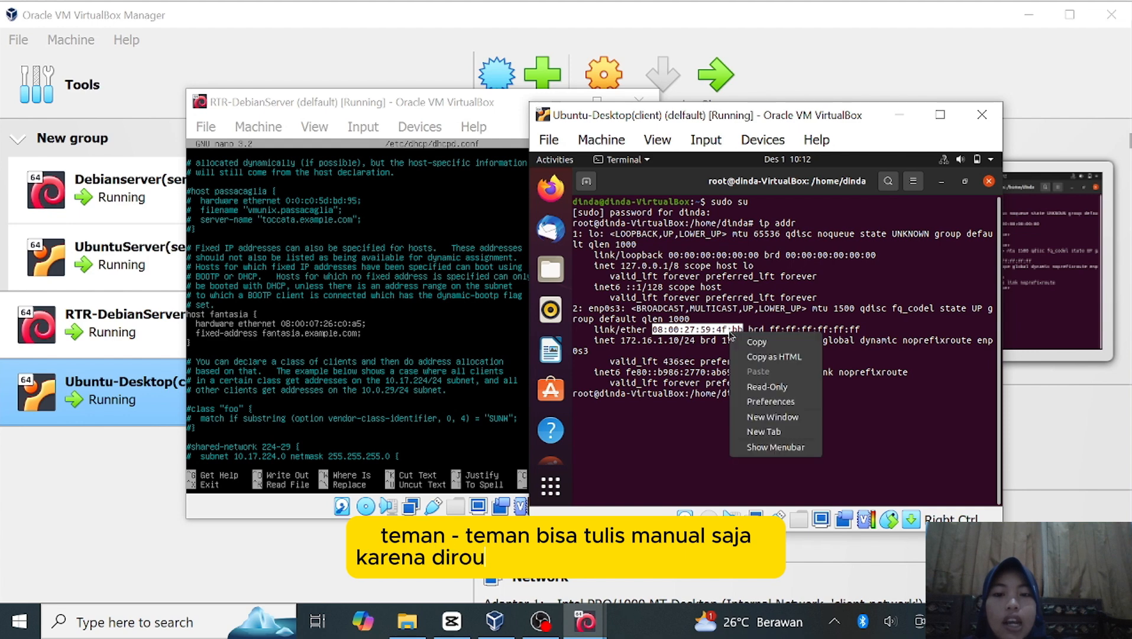
pyautogui.click(759, 343)
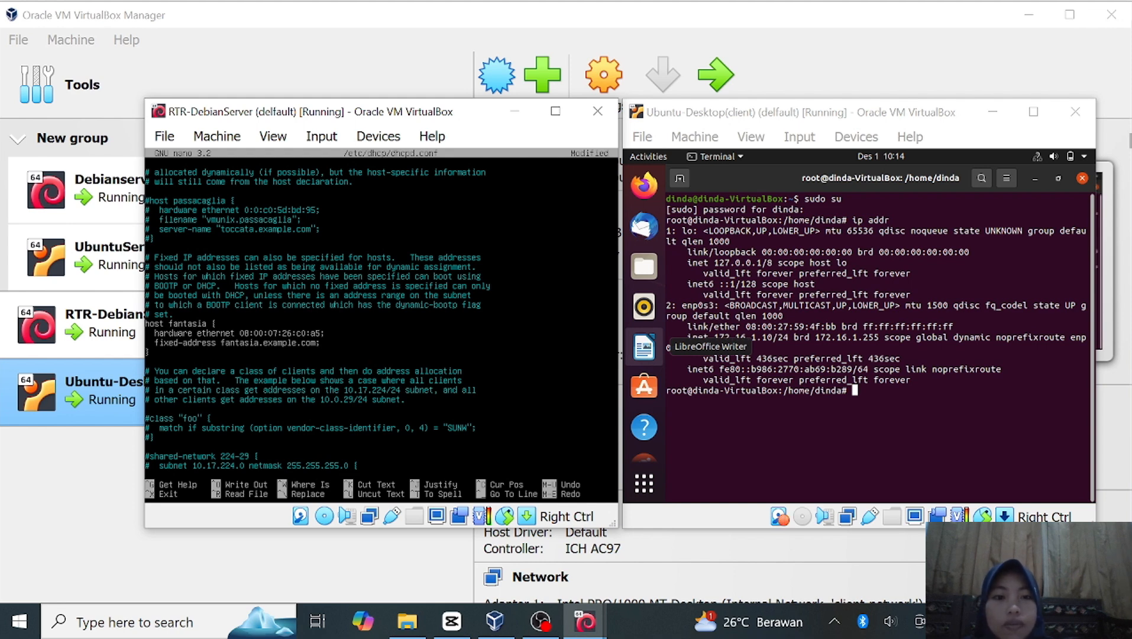
# Step: Set the fixed-address of host fantasia to 172.16.1.24 on the Debian router, then save dhcpd.conf and exit nano
pyautogui.press('BackSpace')
pyautogui.press('BackSpace')
pyautogui.press('BackSpace')
pyautogui.press('BackSpace')
pyautogui.press('BackSpace')
pyautogui.press('BackSpace')
pyautogui.press('BackSpace')
pyautogui.press('BackSpace')
pyautogui.press('BackSpace')
pyautogui.press('BackSpace')
pyautogui.press('BackSpace')
pyautogui.press('BackSpace')
pyautogui.press('BackSpace')
pyautogui.press('BackSpace')
pyautogui.press('BackSpace')
pyautogui.press('BackSpace')
pyautogui.press('BackSpace')
pyautogui.press('BackSpace')
pyautogui.press('BackSpace')
pyautogui.press('BackSpace')
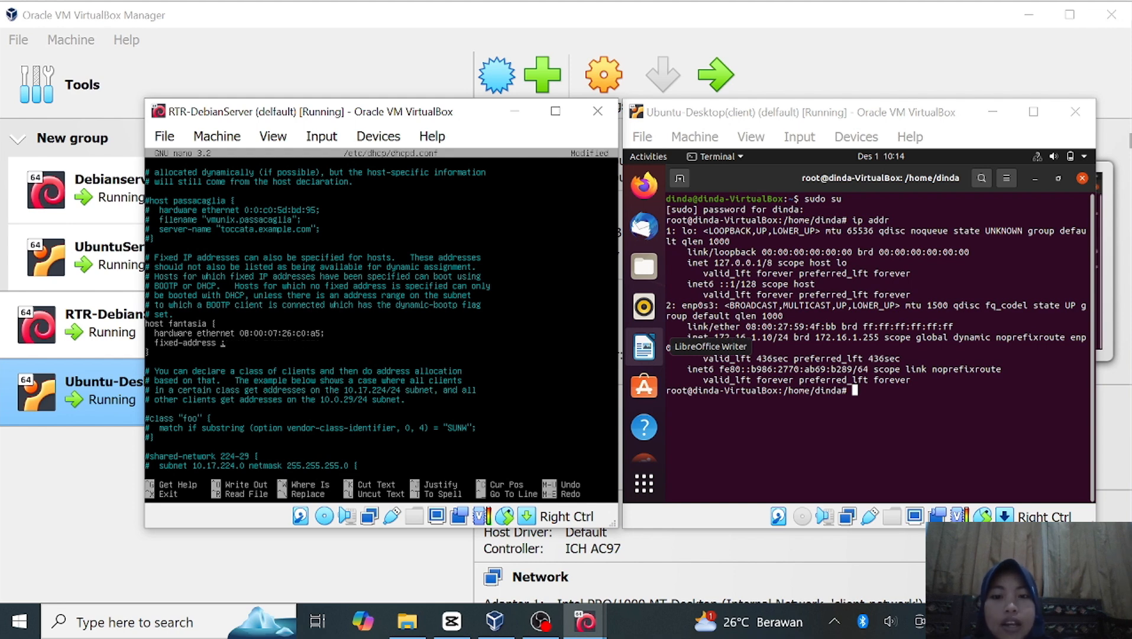
pyautogui.write('172.16.')
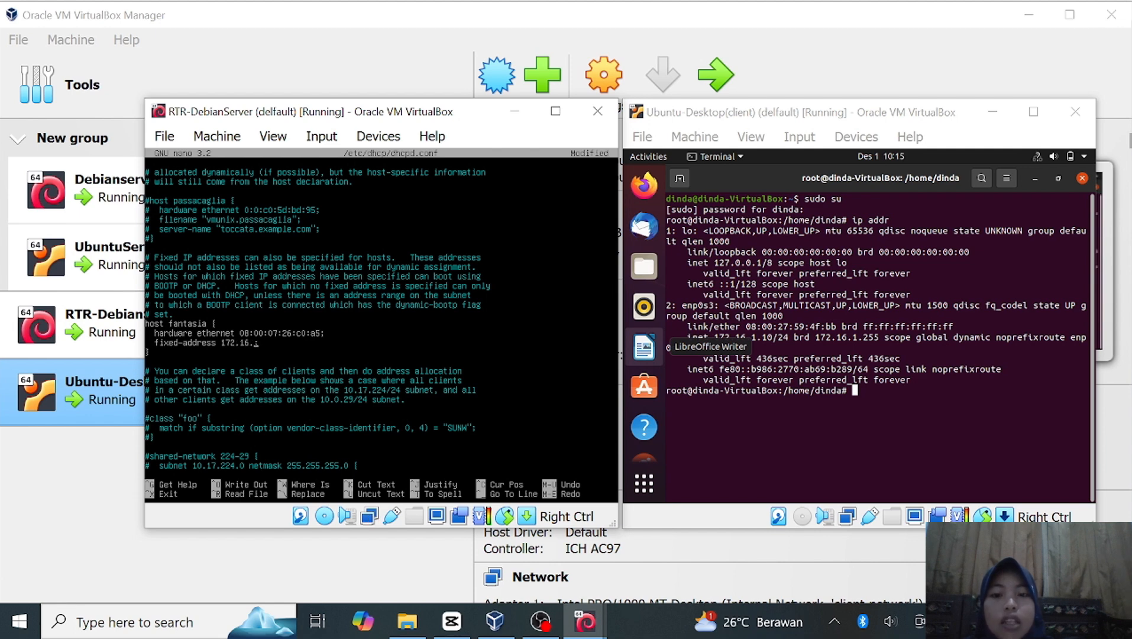
pyautogui.write('1.24;')
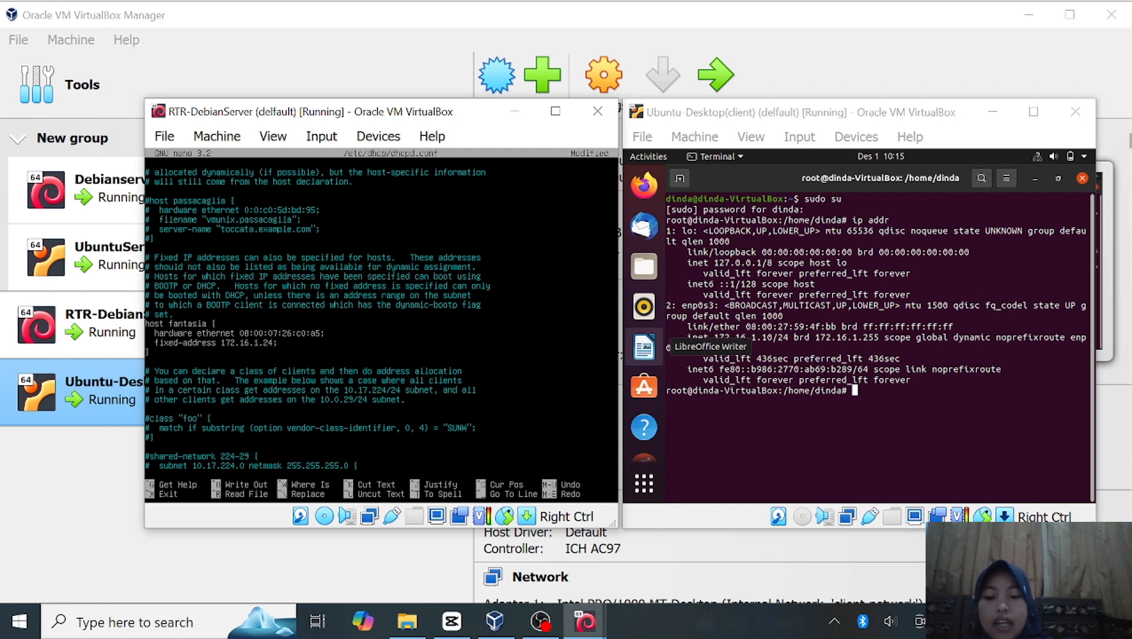
pyautogui.hotkey('ctrl', 'x')
pyautogui.press('y')
pyautogui.press('Return')
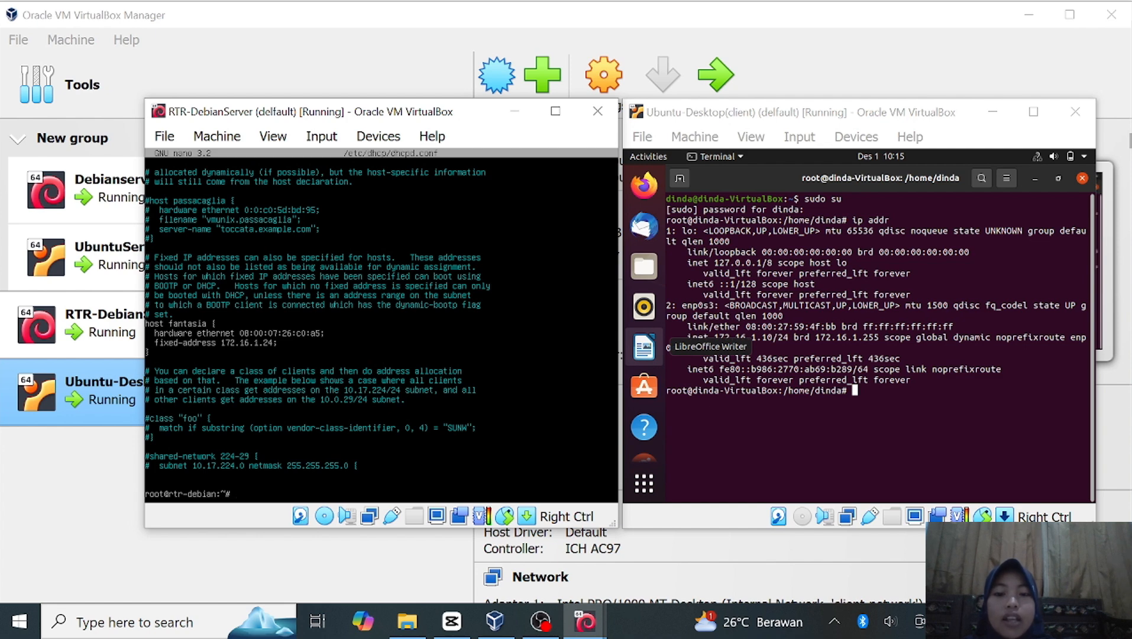
# Step: Restart the DHCP service on the Debian router with "systemctl restart isc-dhcp-server"
pyautogui.write('systemctl ')
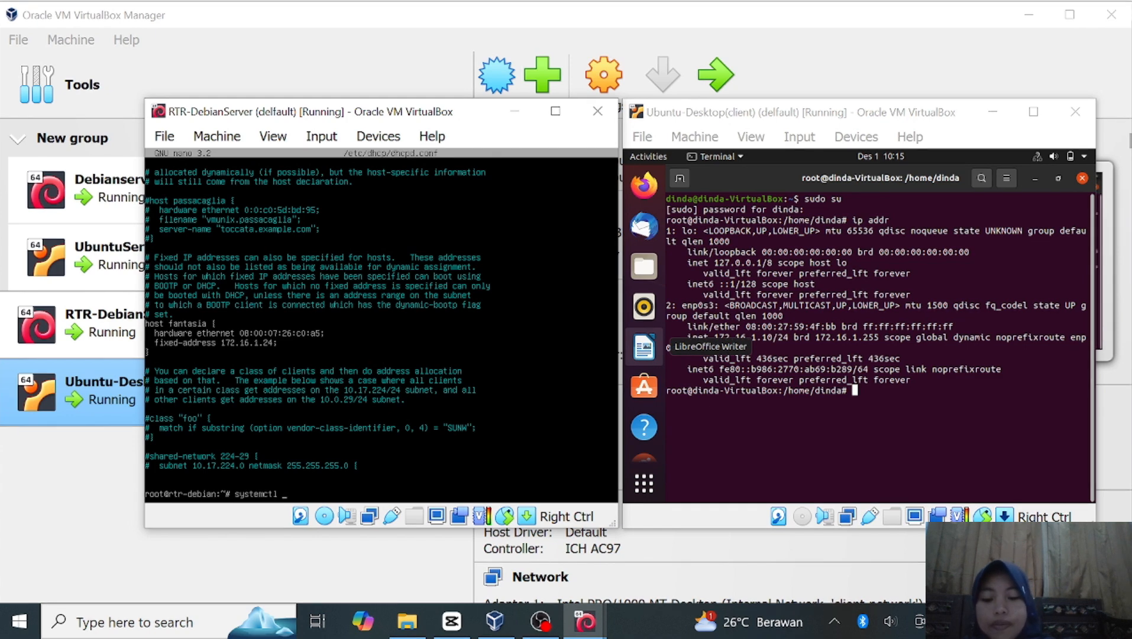
pyautogui.write('restart isc-dhcp-server')
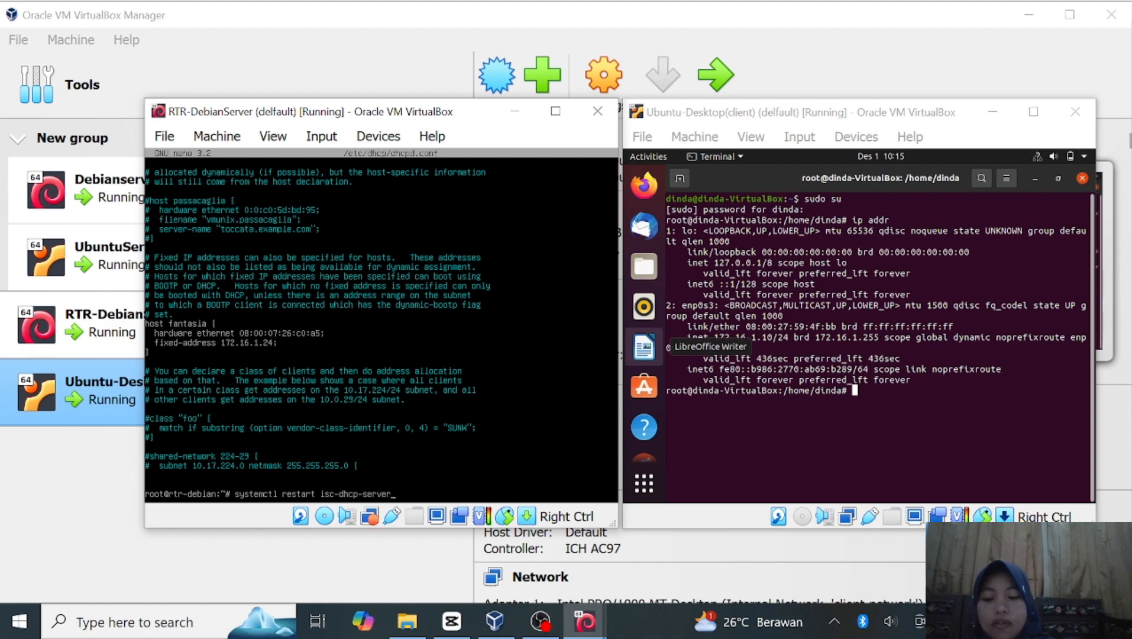
pyautogui.press('Return')
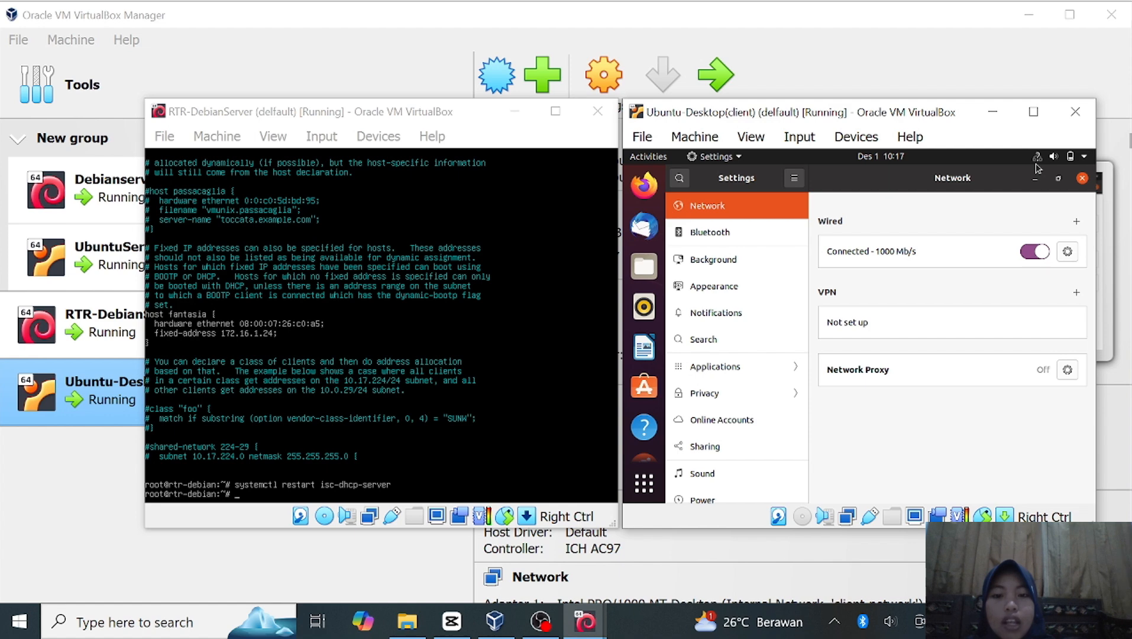
# Step: Turn the Ubuntu client's wired connection off and on, close Settings, and check the assigned address with "ip address"
pyautogui.click(1032, 253)
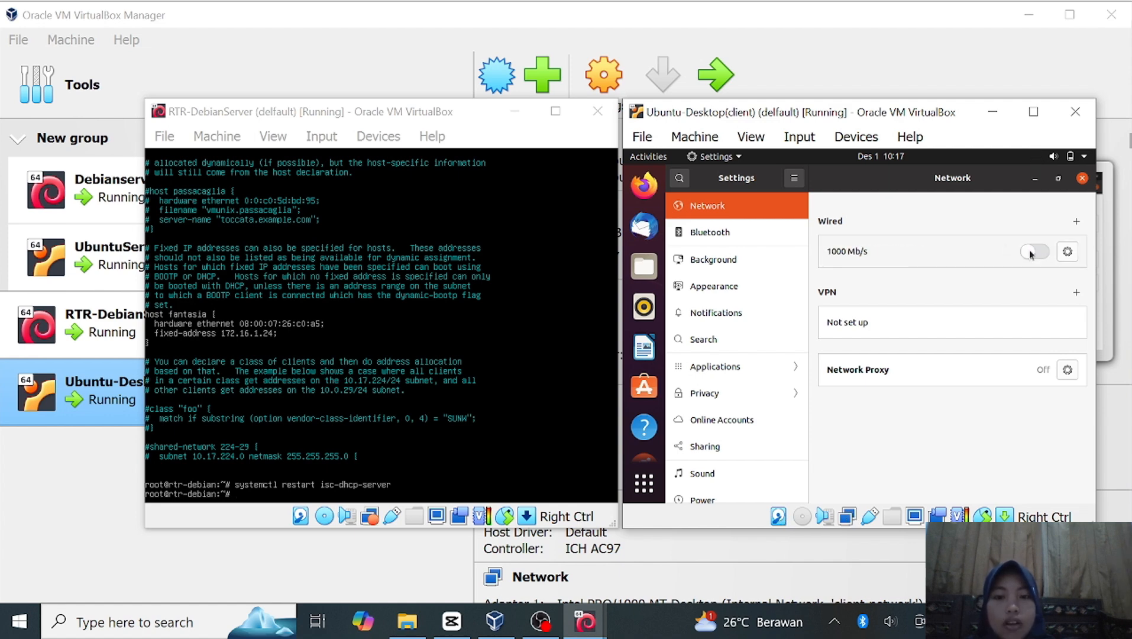
pyautogui.click(1032, 253)
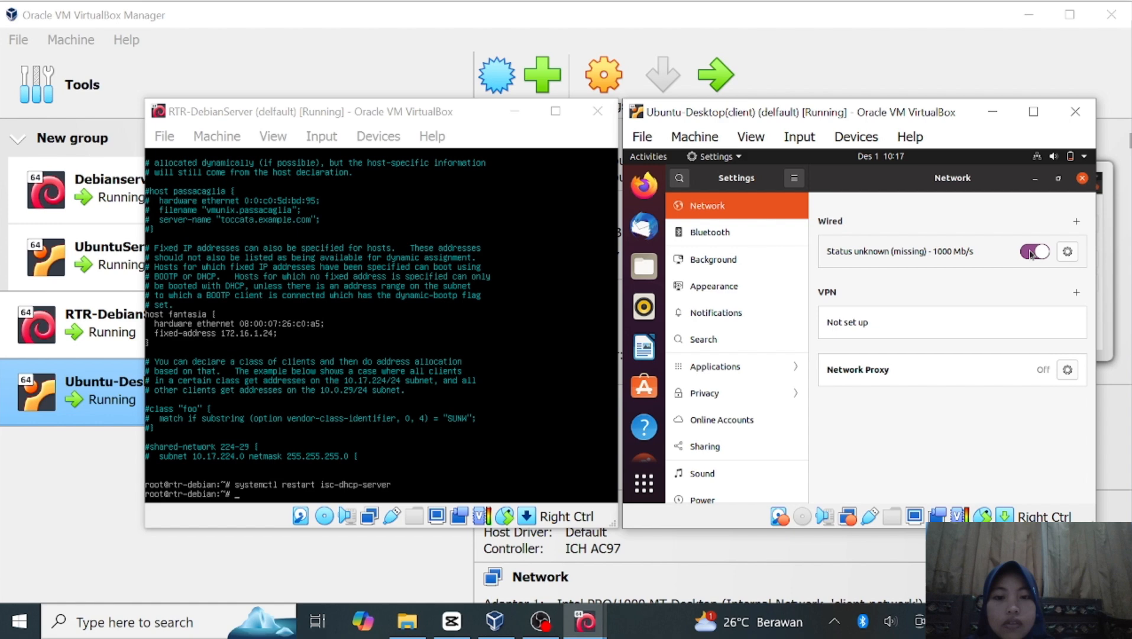
pyautogui.click(1082, 178)
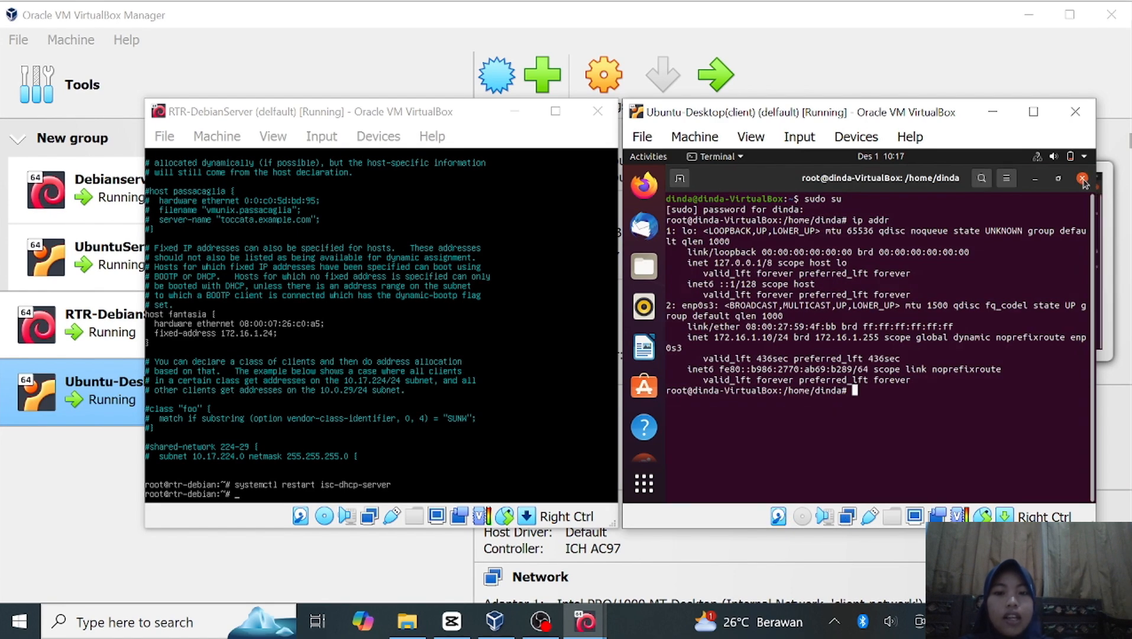
pyautogui.write('ip address')
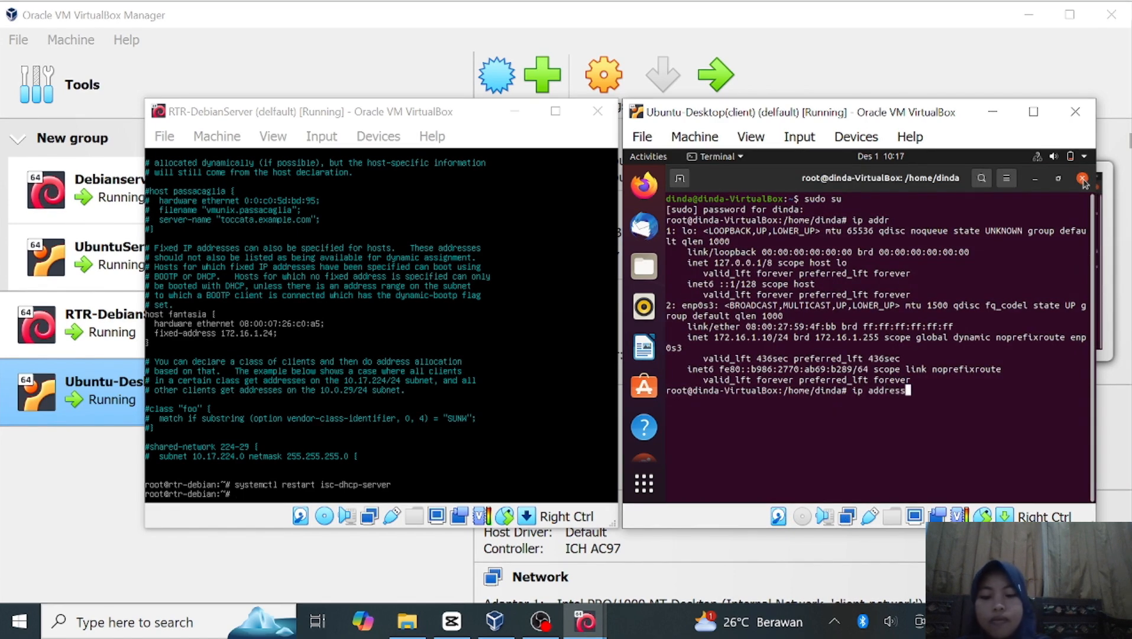
pyautogui.press('Return')
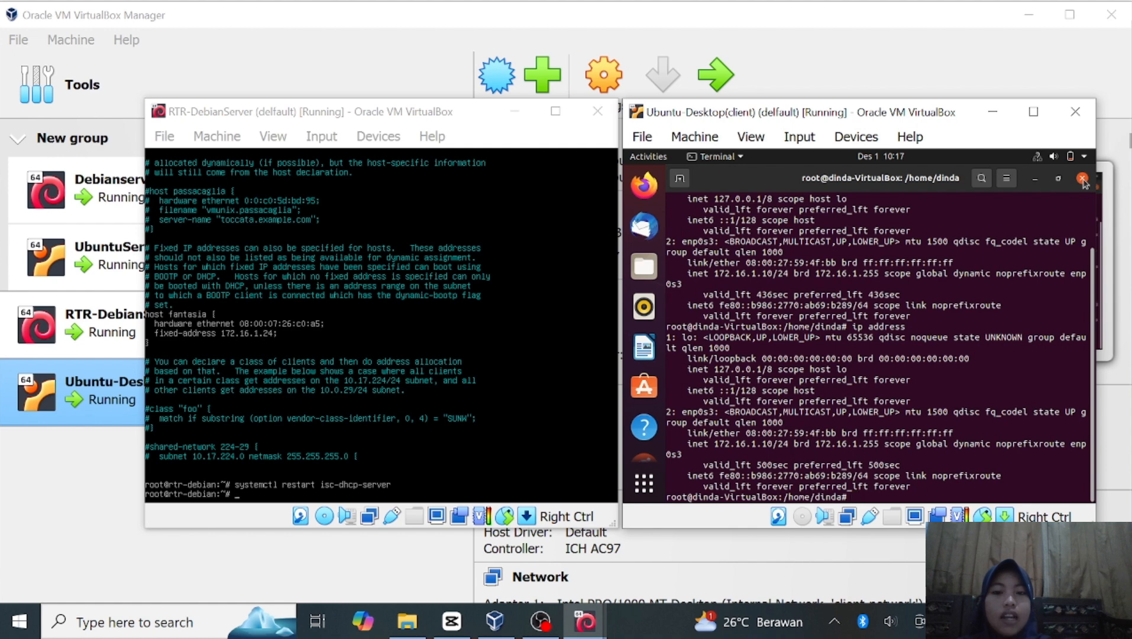